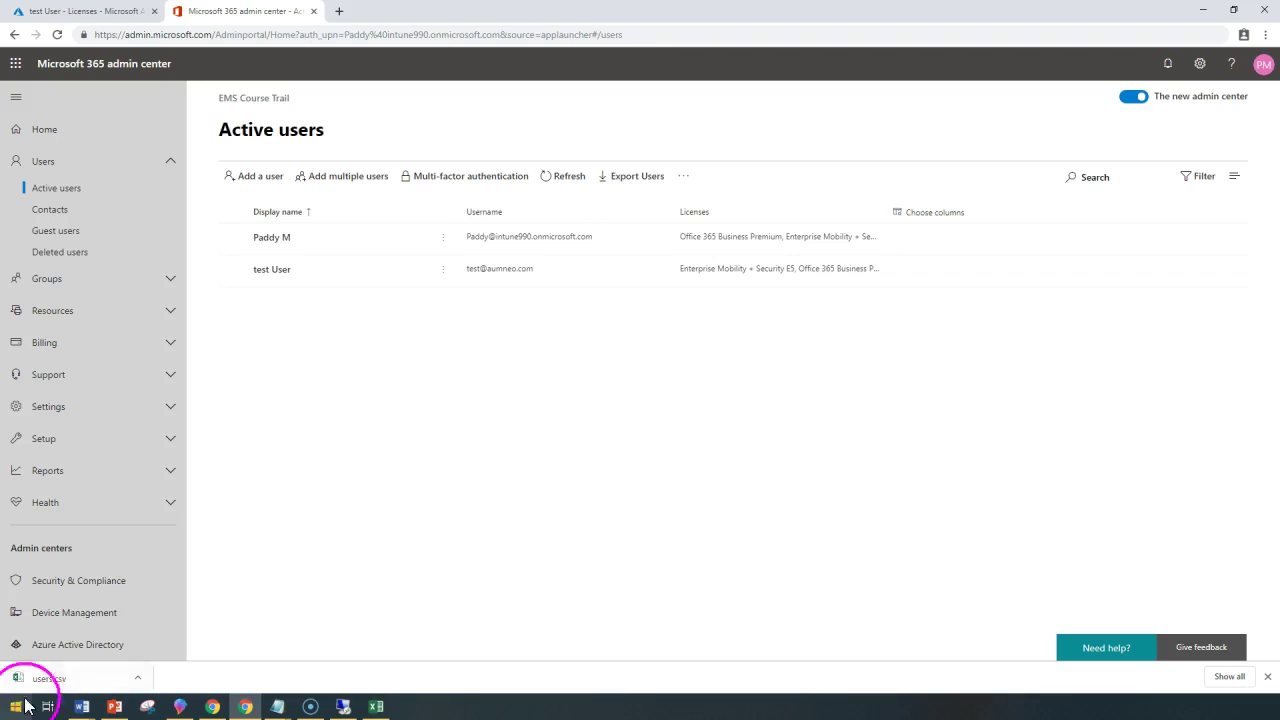
# Look at the user's licenses, the user list and the Azure Active Directory overview in Azure.
pyautogui.click(95, 11)
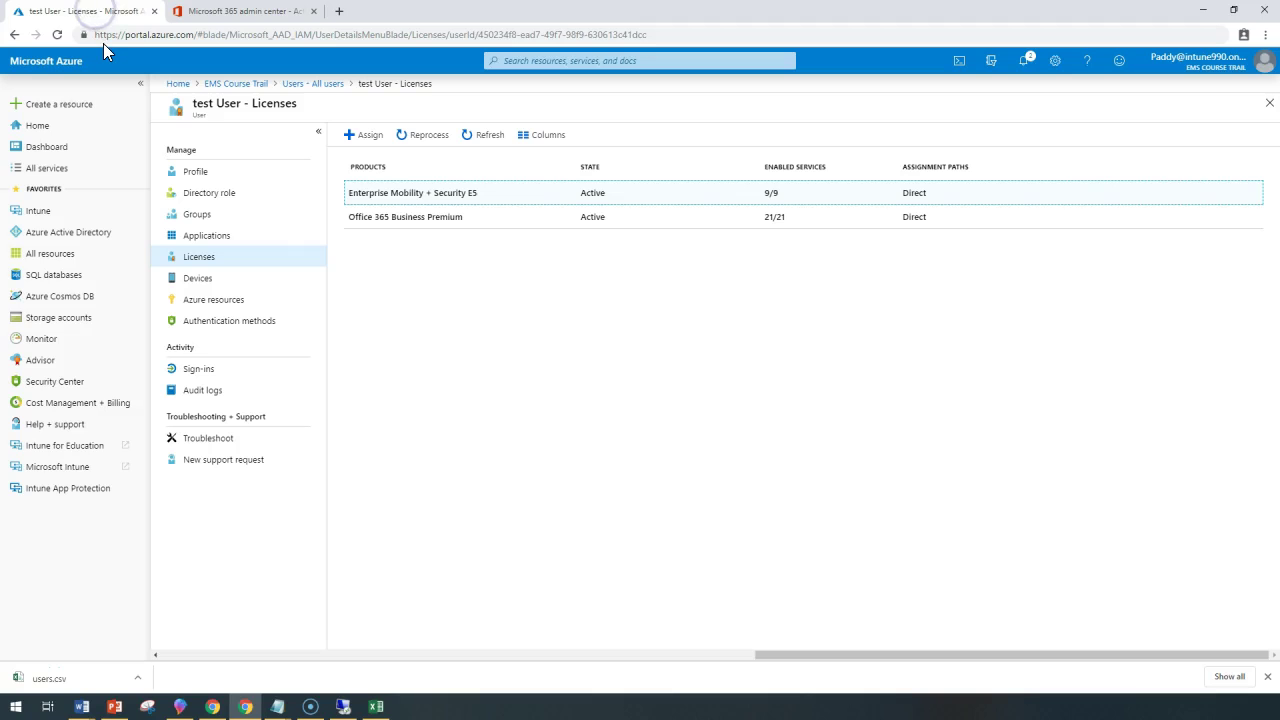
pyautogui.click(306, 84)
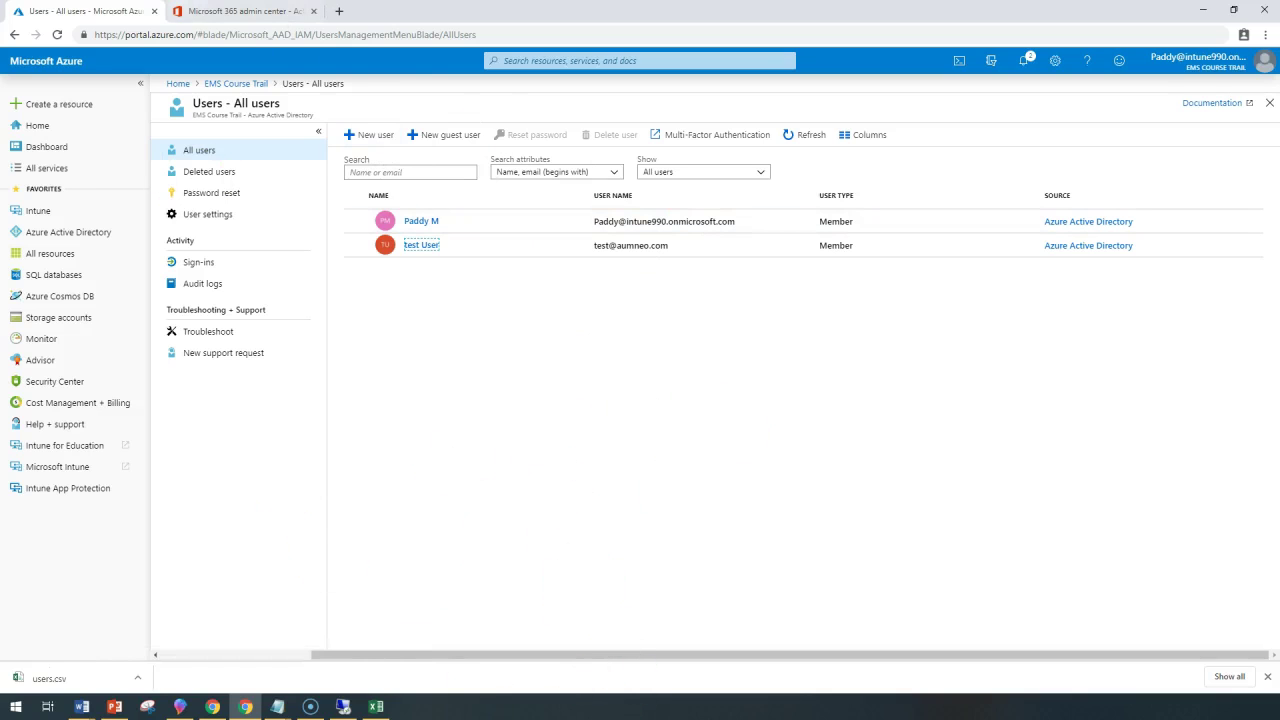
pyautogui.click(86, 229)
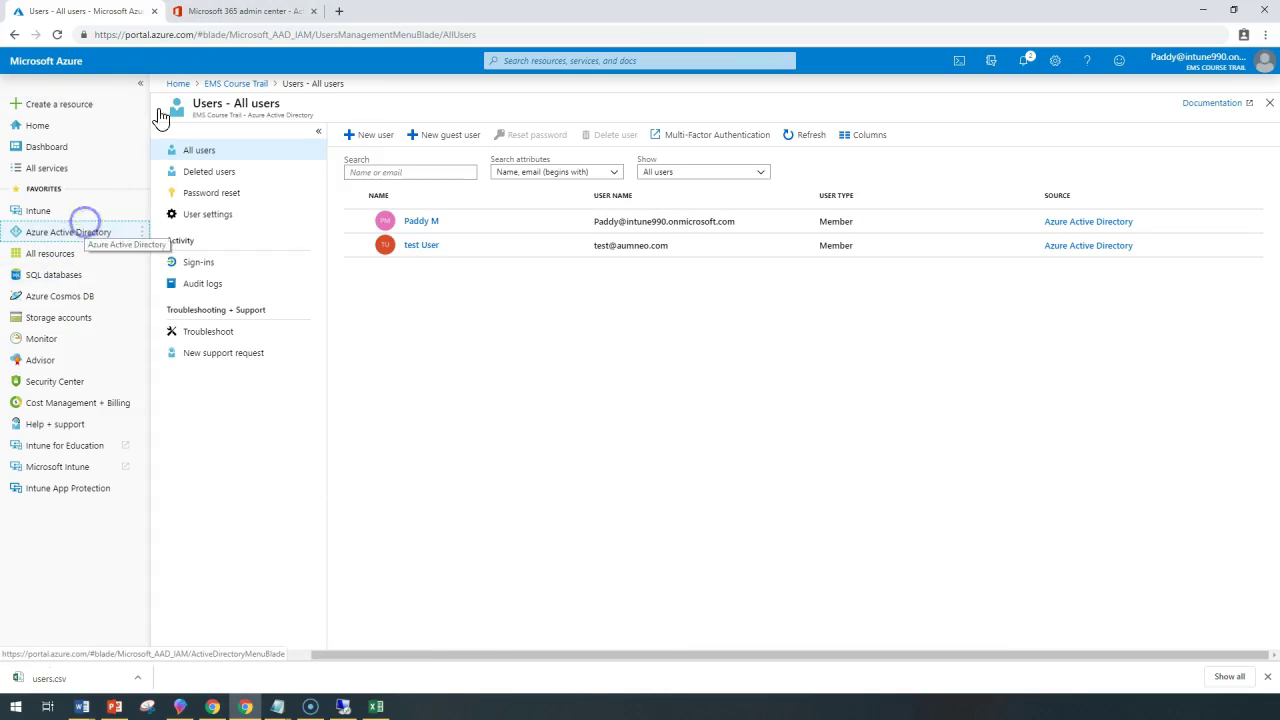
# Return to the admin center's Active users list and open the Add multiple users import panel.
pyautogui.click(285, 14)
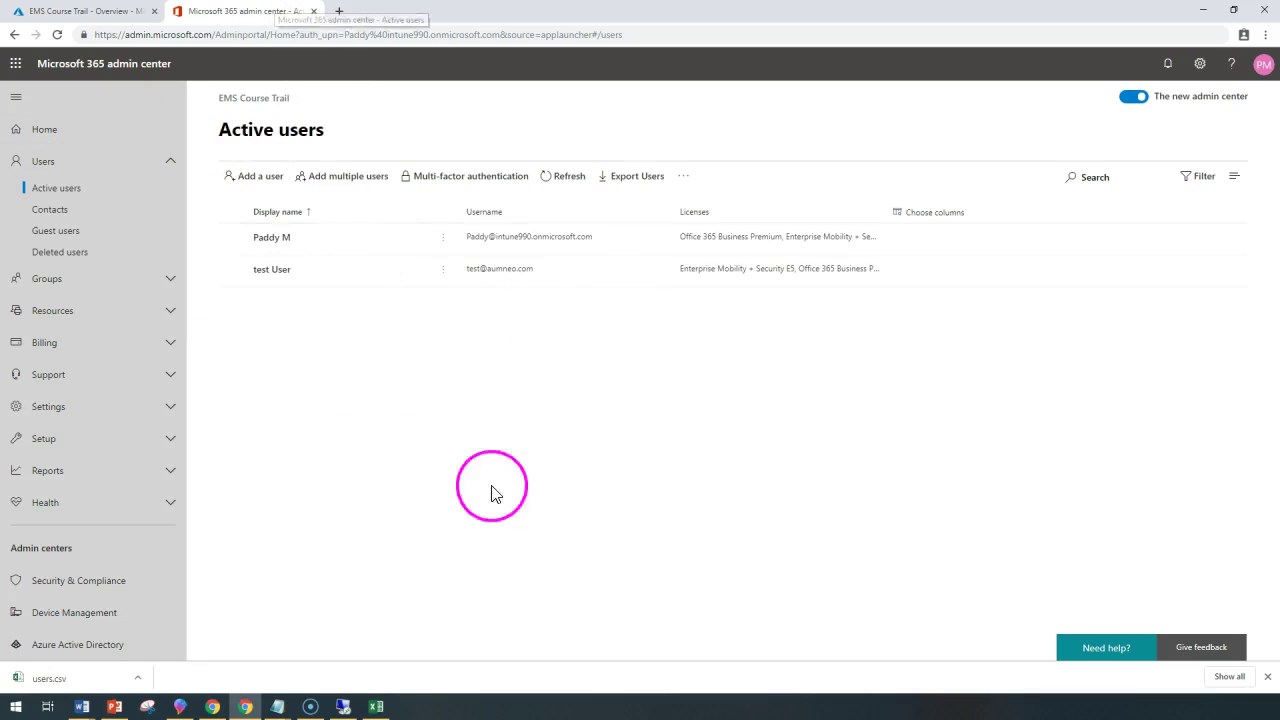
pyautogui.click(259, 22)
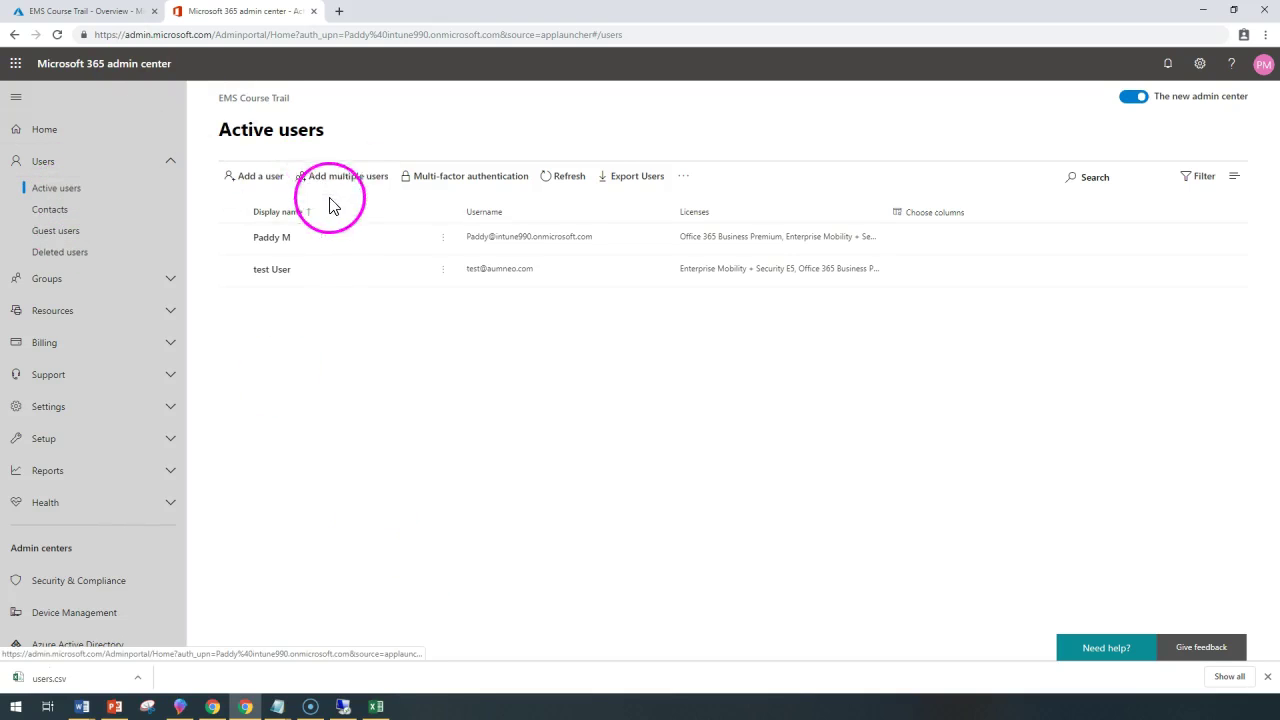
pyautogui.click(295, 180)
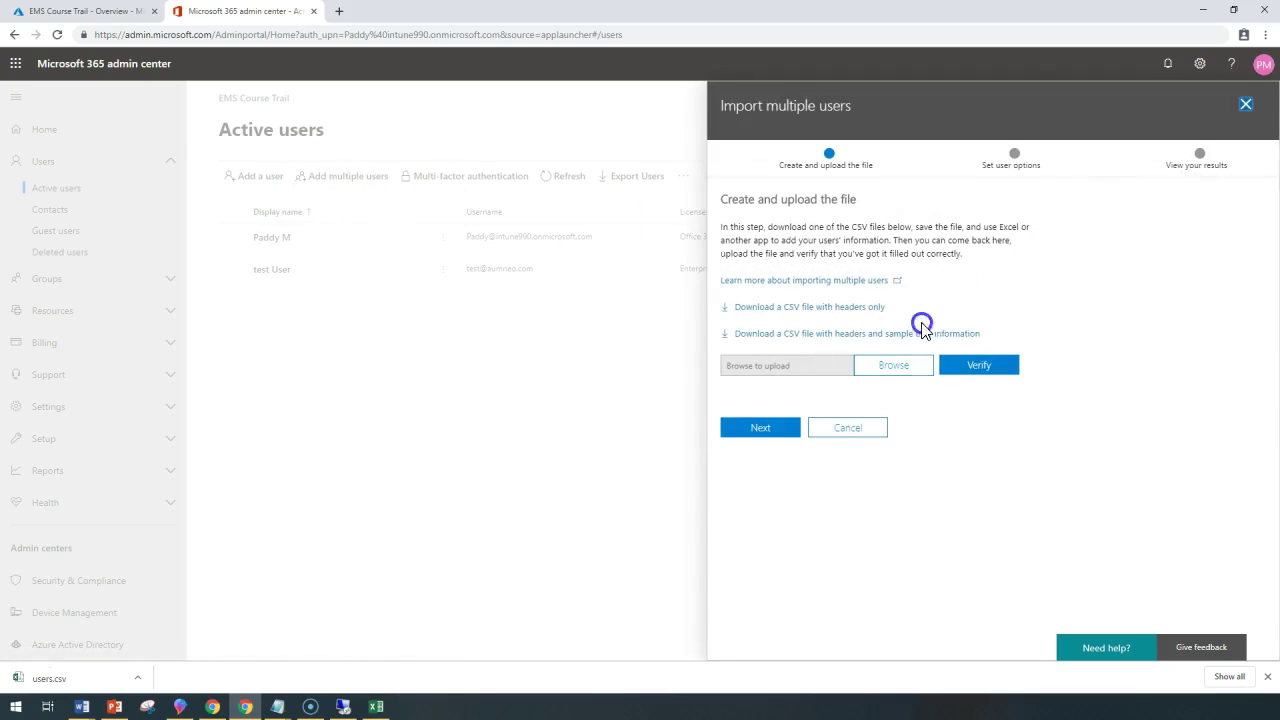
# Download Import_User_Sample_en.csv with its five sample users and open it in Excel.
pyautogui.moveTo(934, 318); pyautogui.dragTo(737, 309)
pyautogui.click(909, 309)
pyautogui.moveTo(1014, 334)
pyautogui.mouseDown()
pyautogui.moveTo(871, 336)
pyautogui.moveTo(1014, 337)
pyautogui.mouseUp()
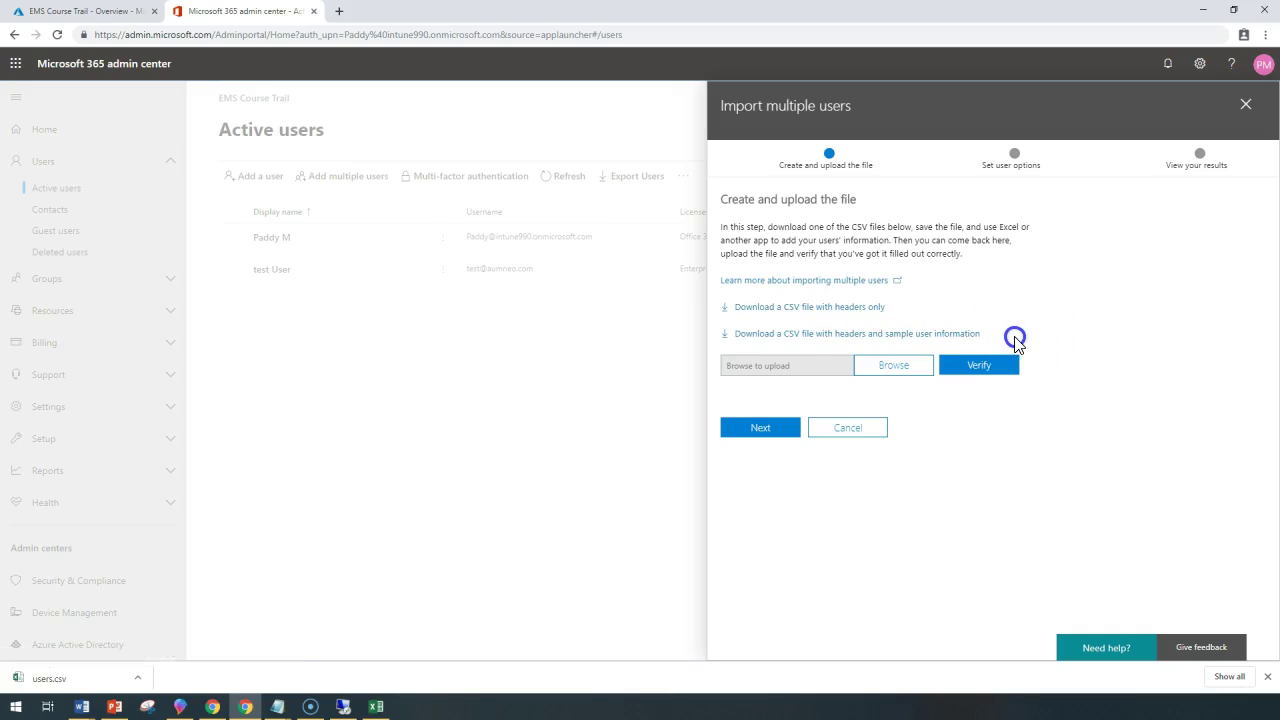
pyautogui.click(808, 335)
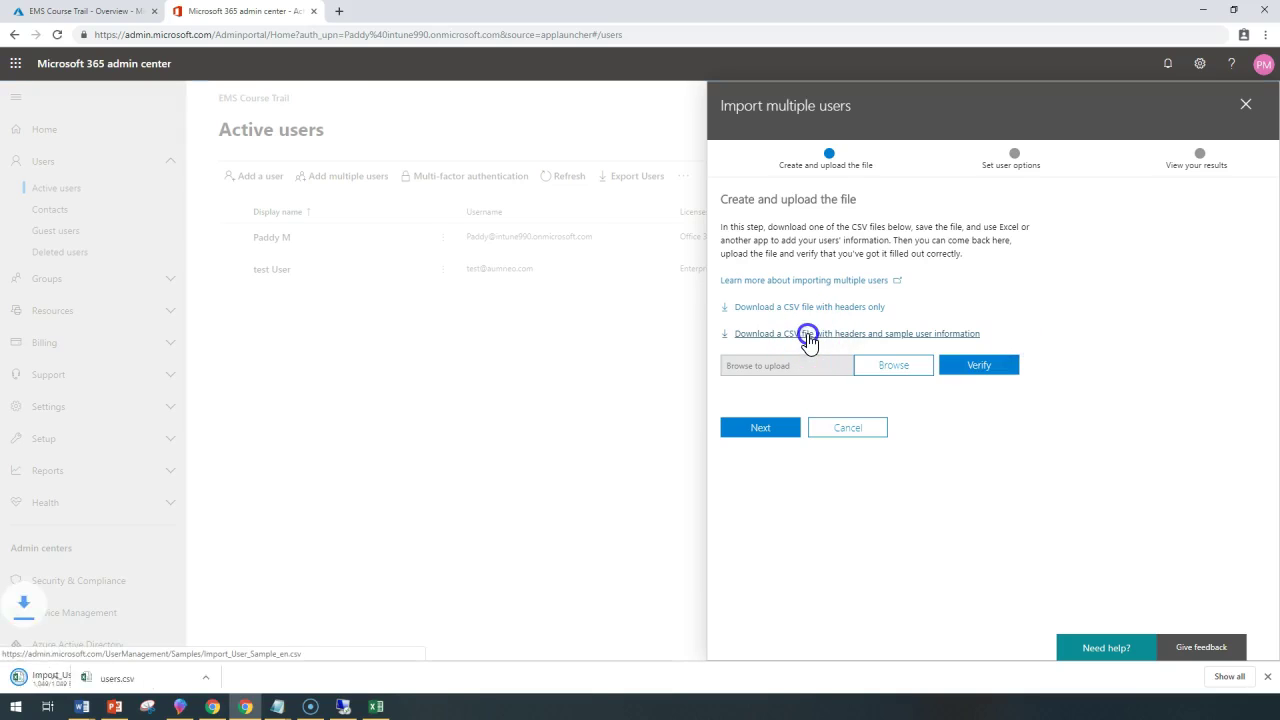
pyautogui.click(80, 678)
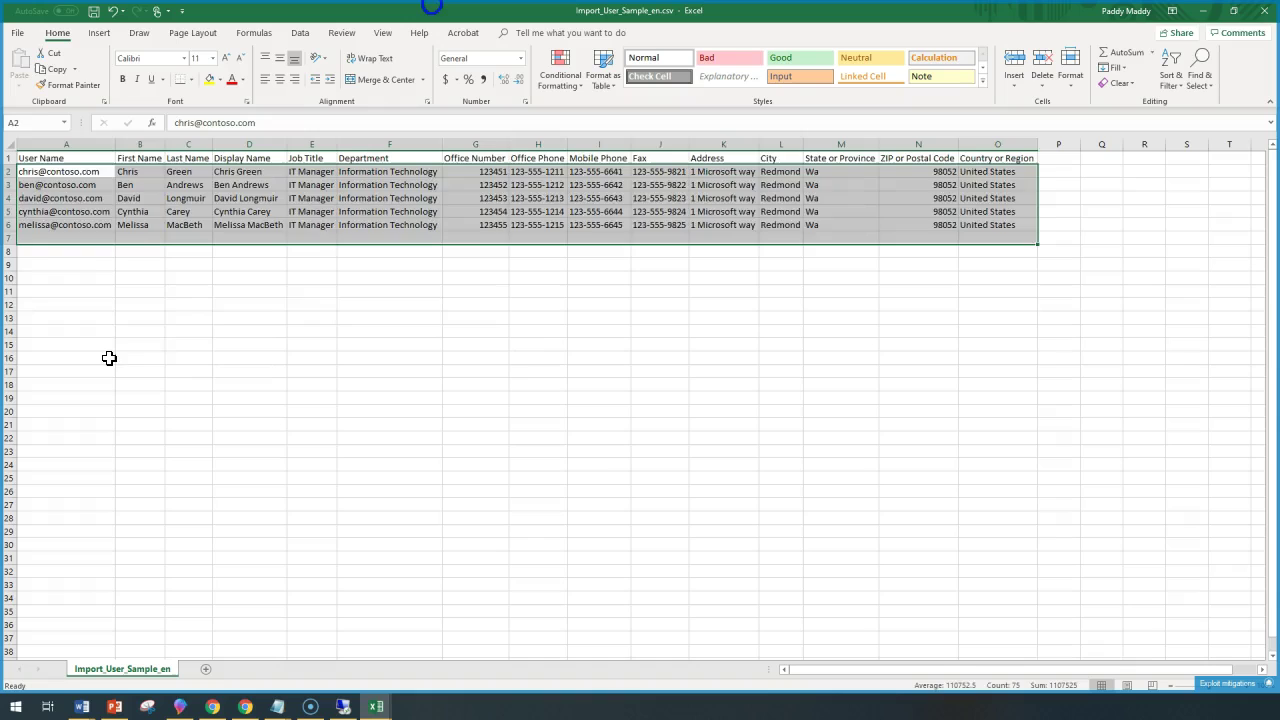
pyautogui.click(215, 343)
pyautogui.moveTo(40, 158); pyautogui.dragTo(996, 222)
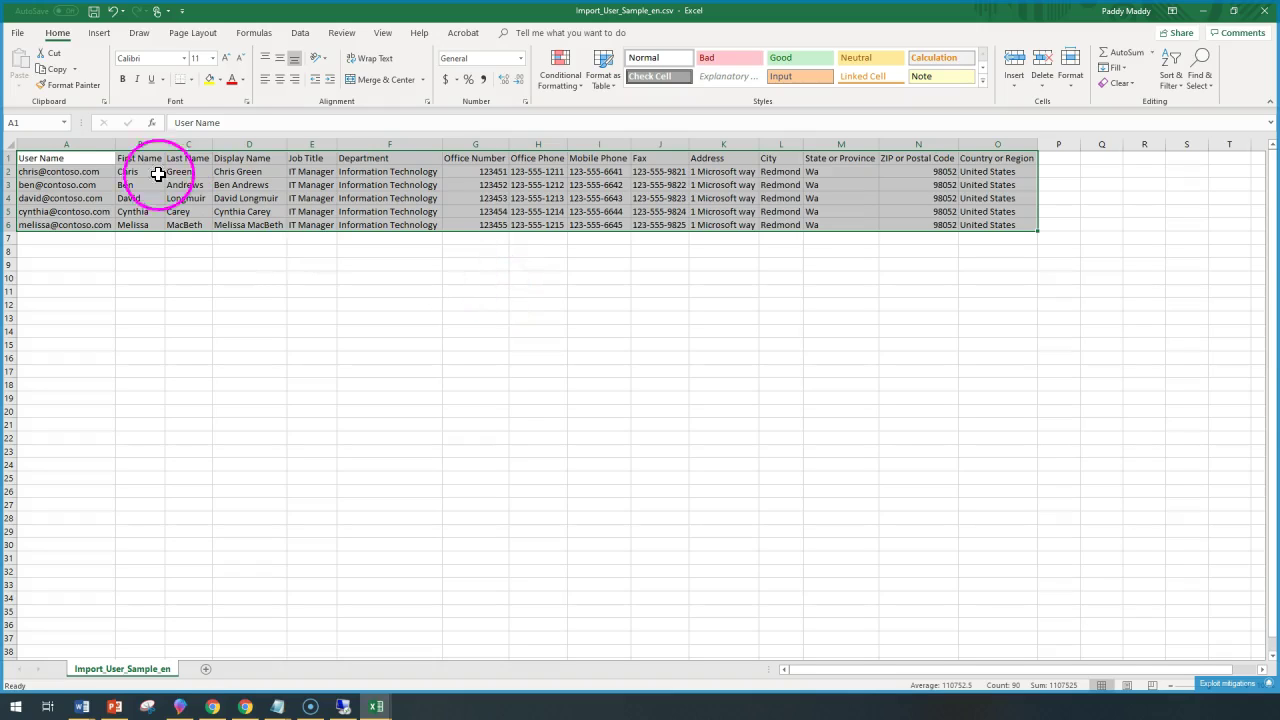
pyautogui.click(71, 175)
pyautogui.doubleClick(50, 172)
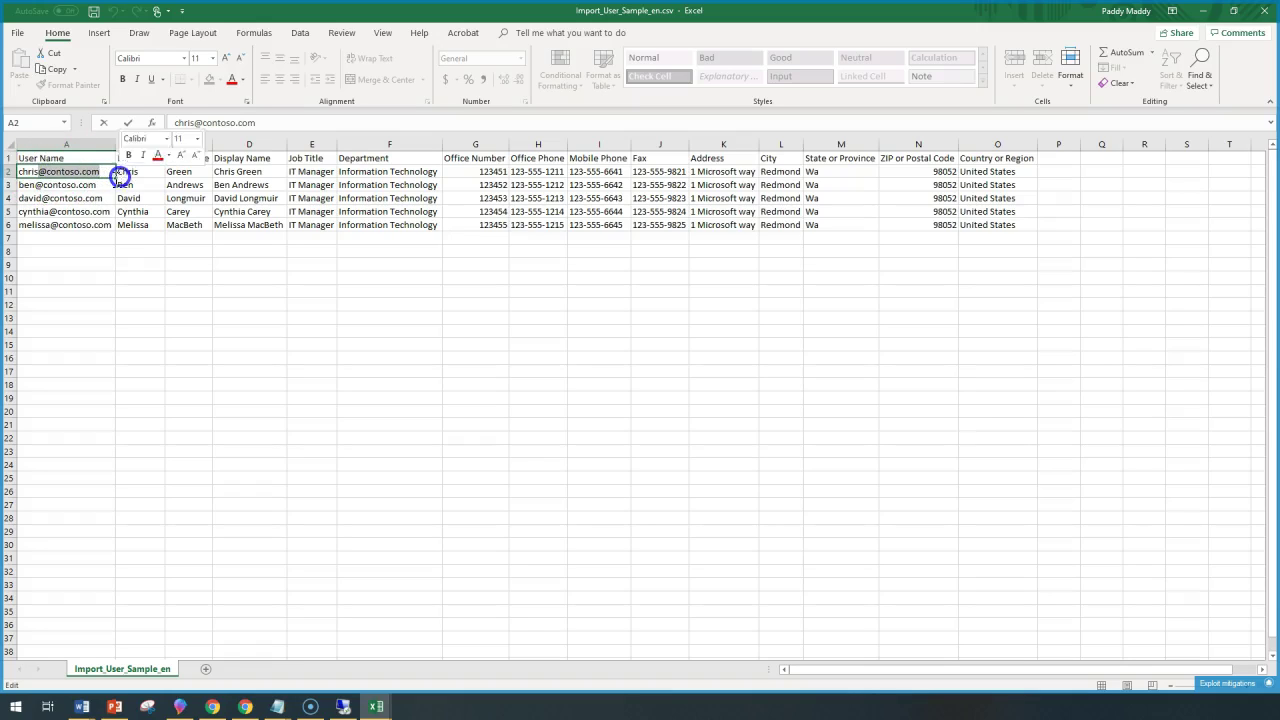
pyautogui.click(93, 314)
pyautogui.hotkey('ctrl', 'h')
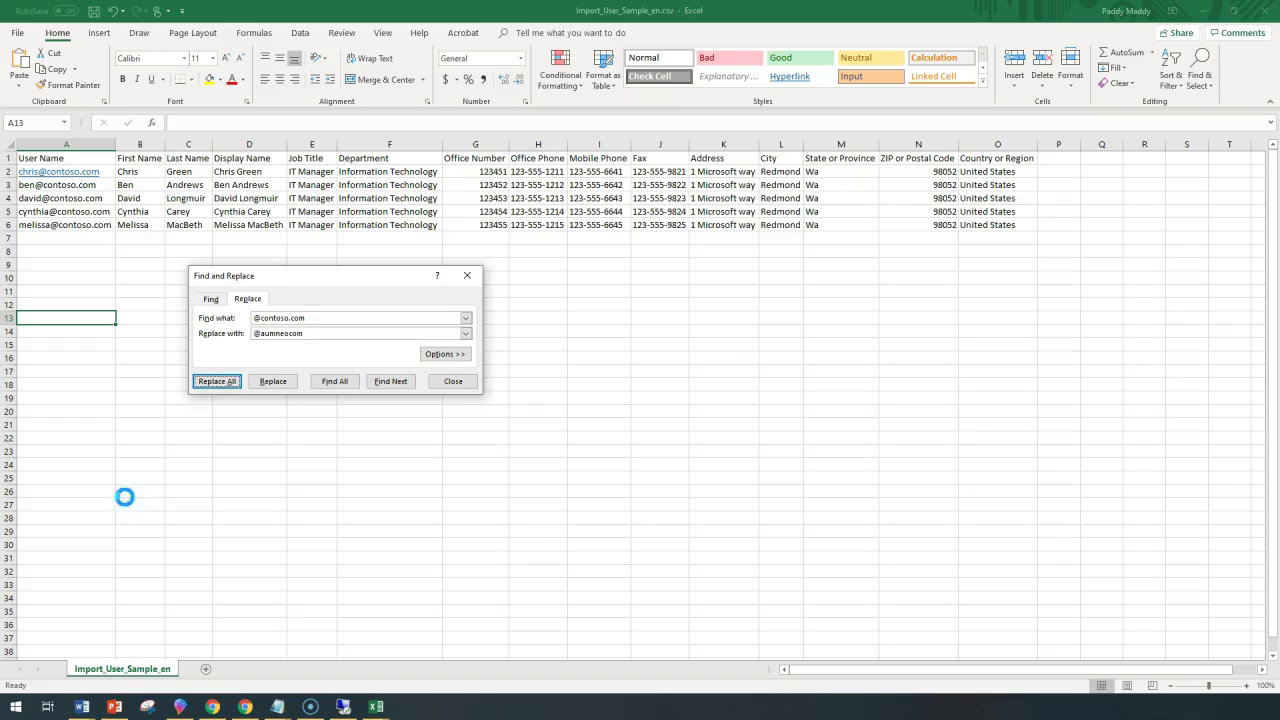
pyautogui.press('Return')
pyautogui.click(643, 389)
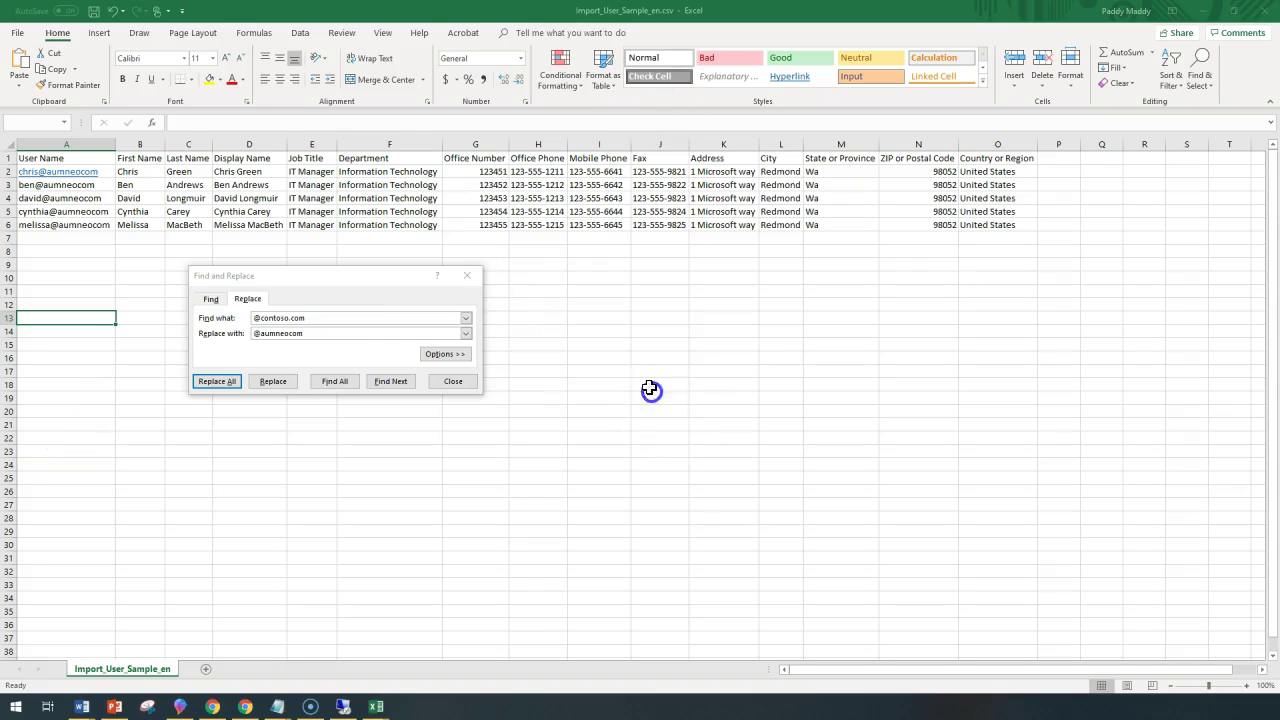
pyautogui.click(453, 381)
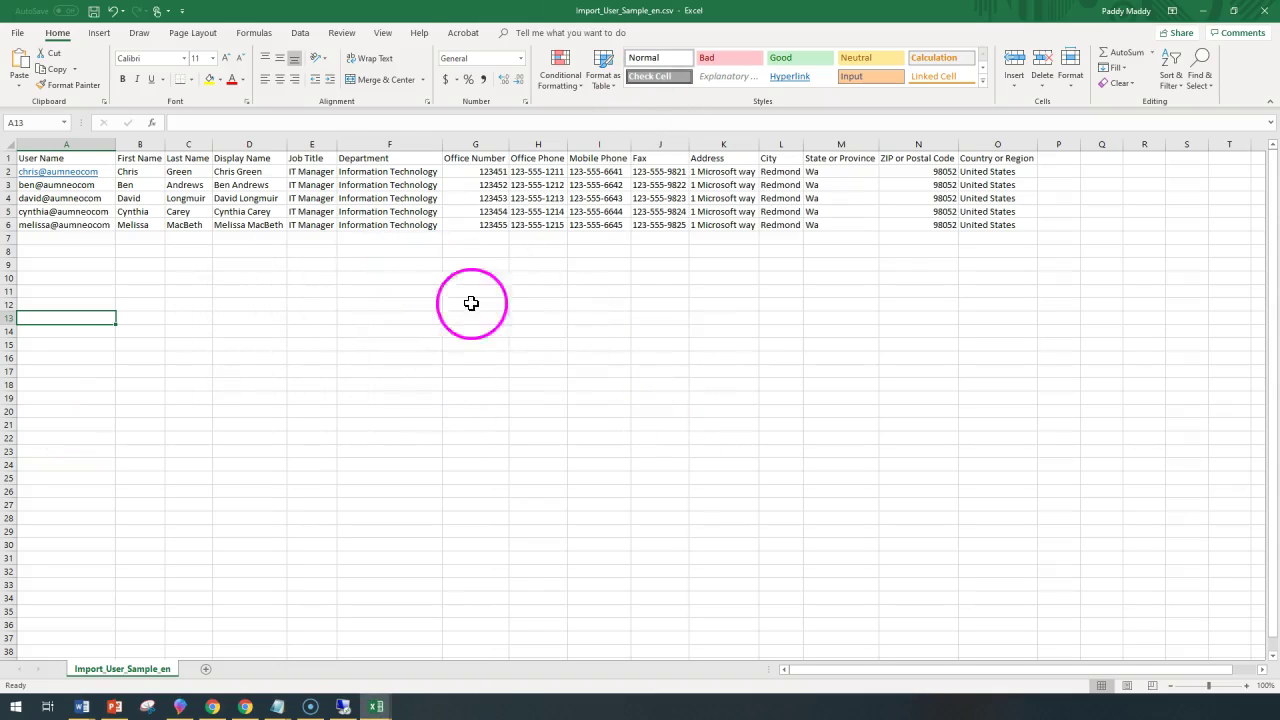
pyautogui.click(545, 345)
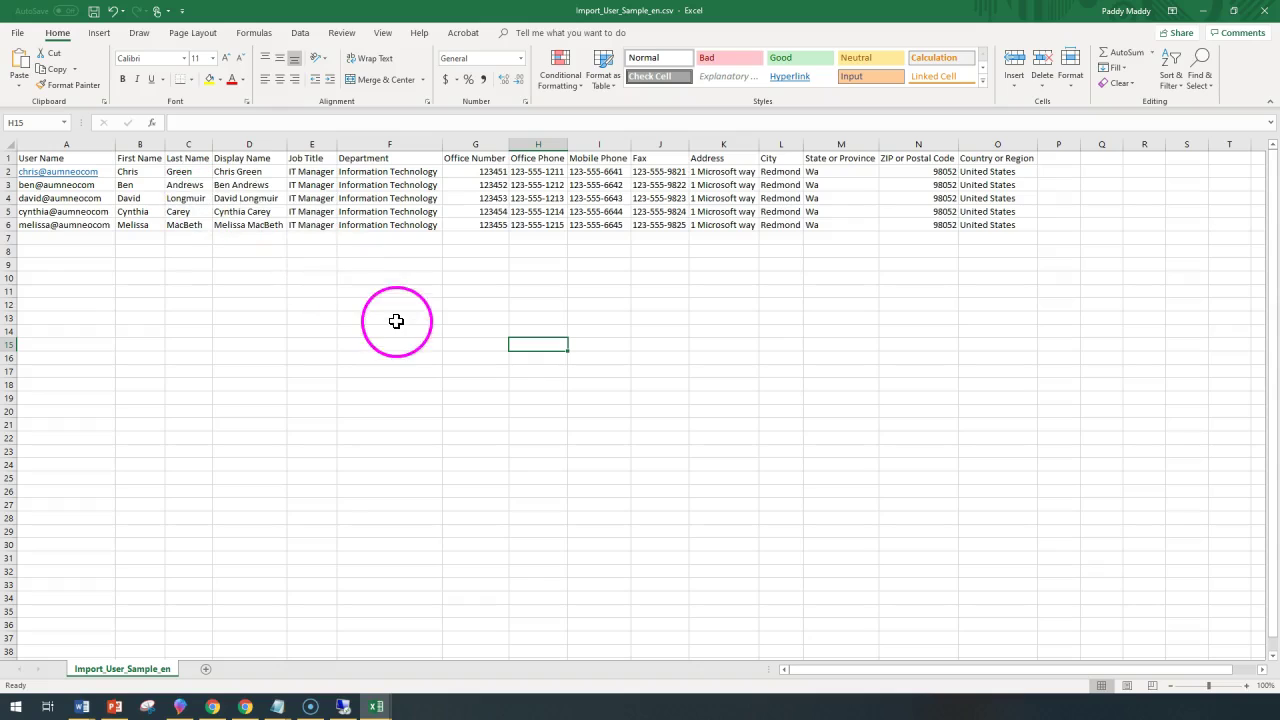
# Fill row 7 with the new user's sign-in name, first name, last name and display name.
pyautogui.click(58, 239)
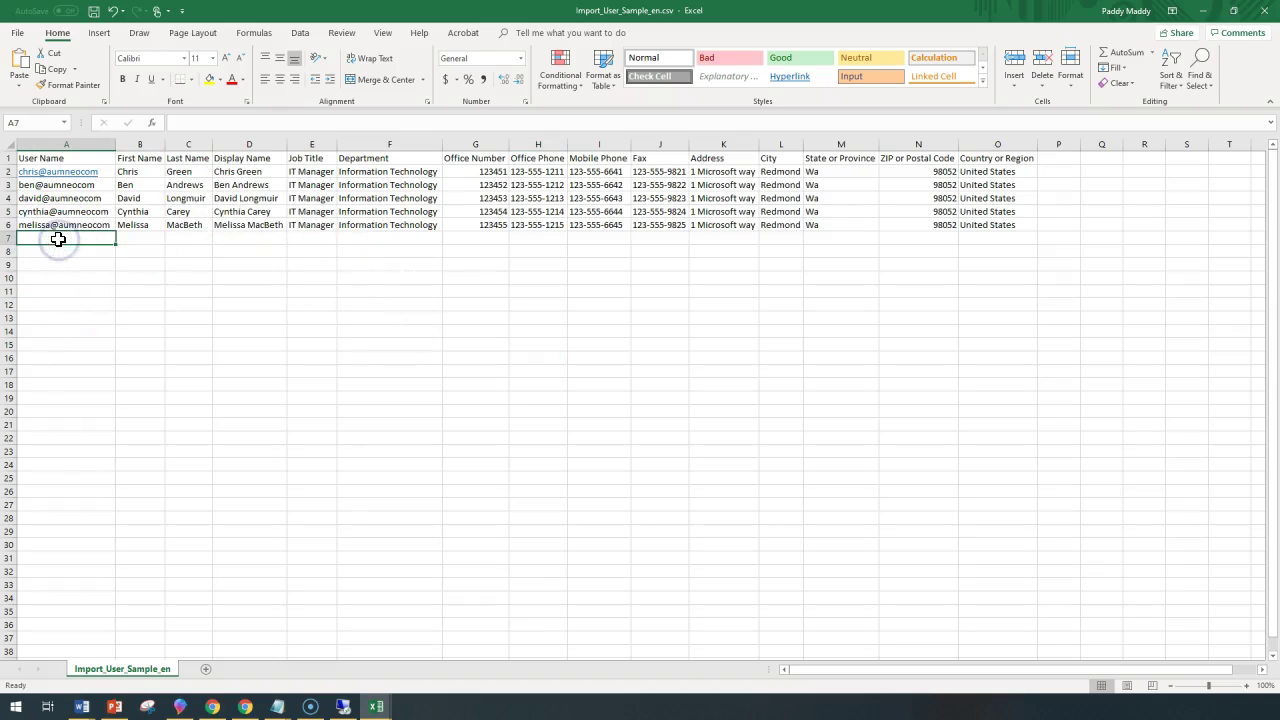
pyautogui.hotkey('ctrl', 'v')
pyautogui.press('Tab')
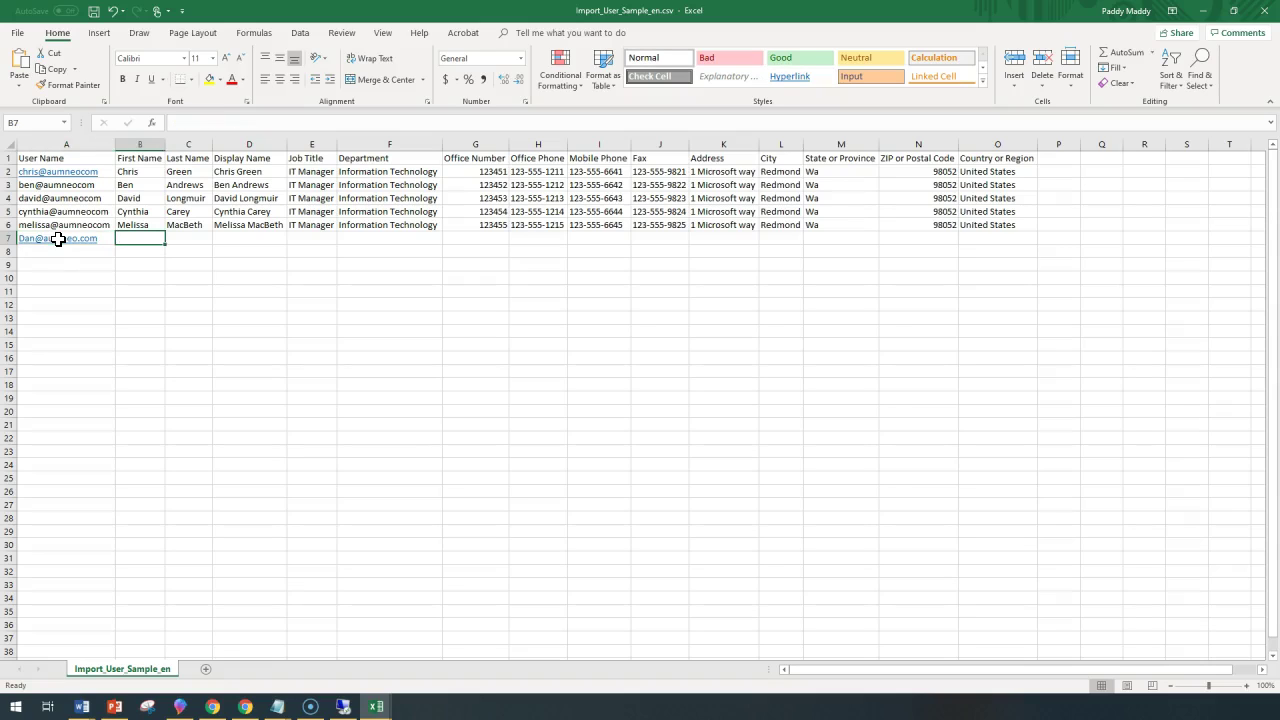
pyautogui.write('Dan Daniel')
pyautogui.doubleClick(144, 241)
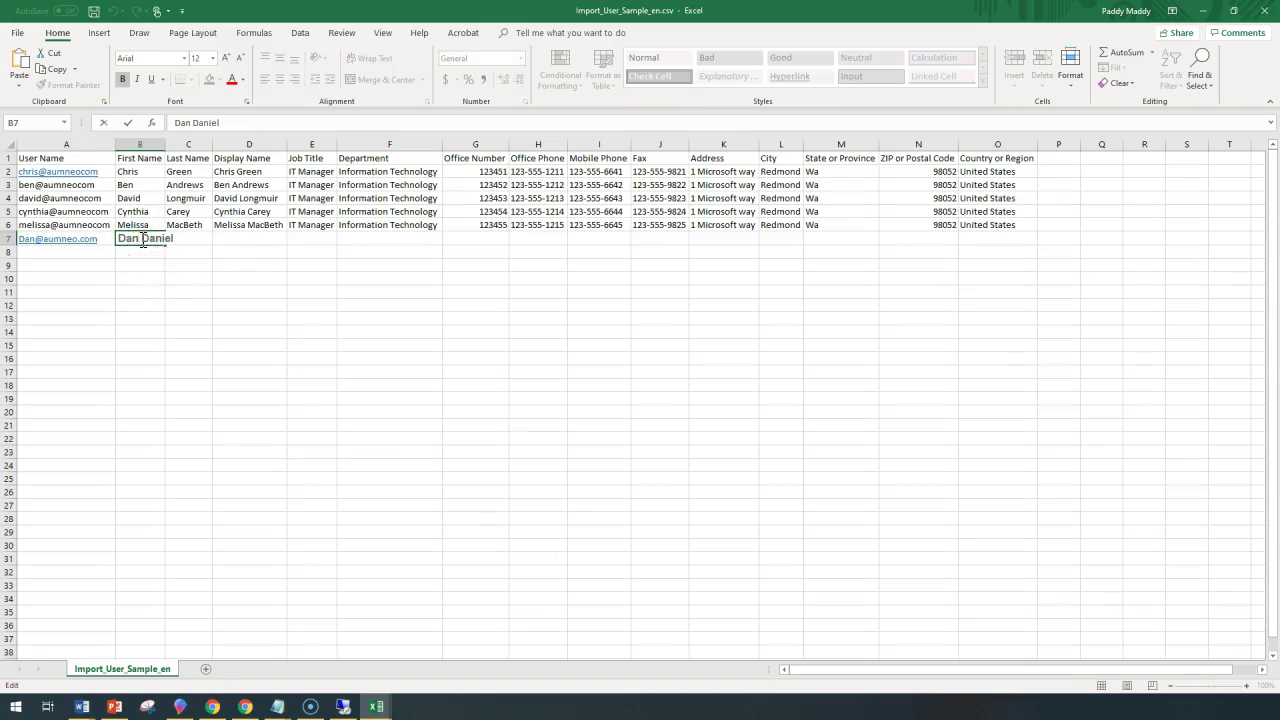
pyautogui.moveTo(144, 241); pyautogui.dragTo(214, 248)
pyautogui.hotkey('ctrl', 'c')
pyautogui.press('BackSpace')
pyautogui.click(190, 240)
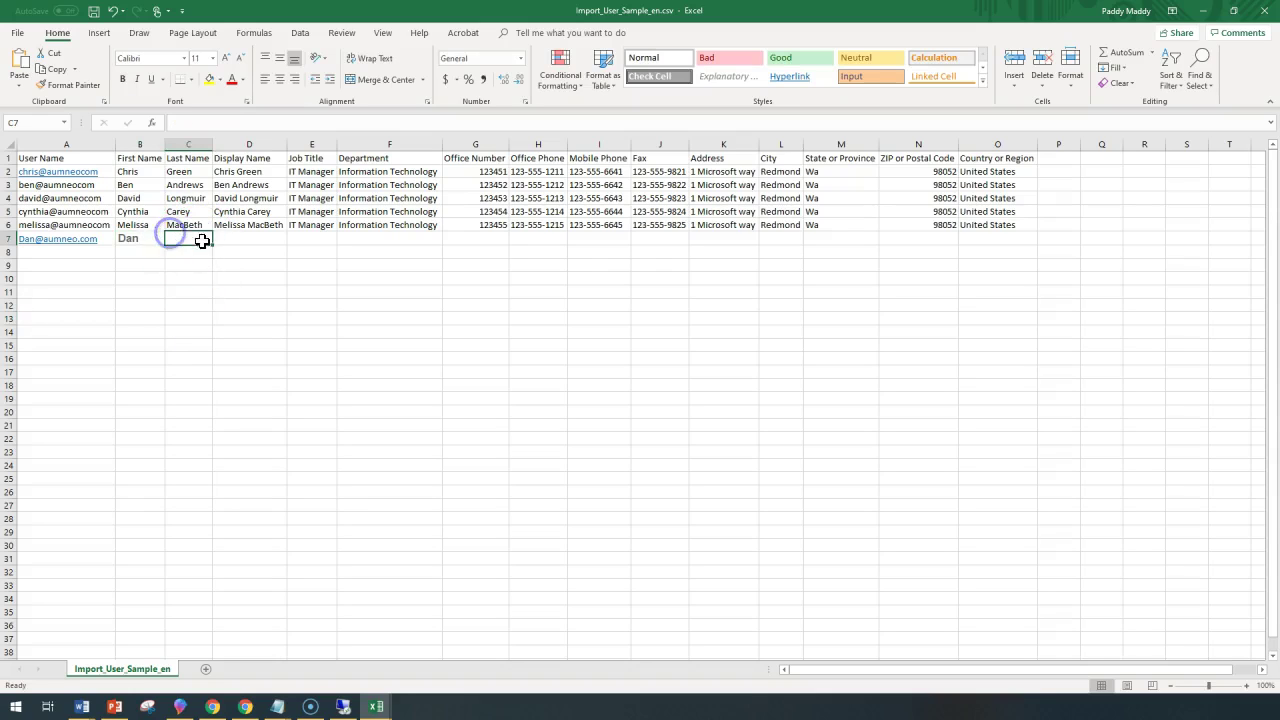
pyautogui.hotkey('ctrl', 'v')
pyautogui.click(246, 244)
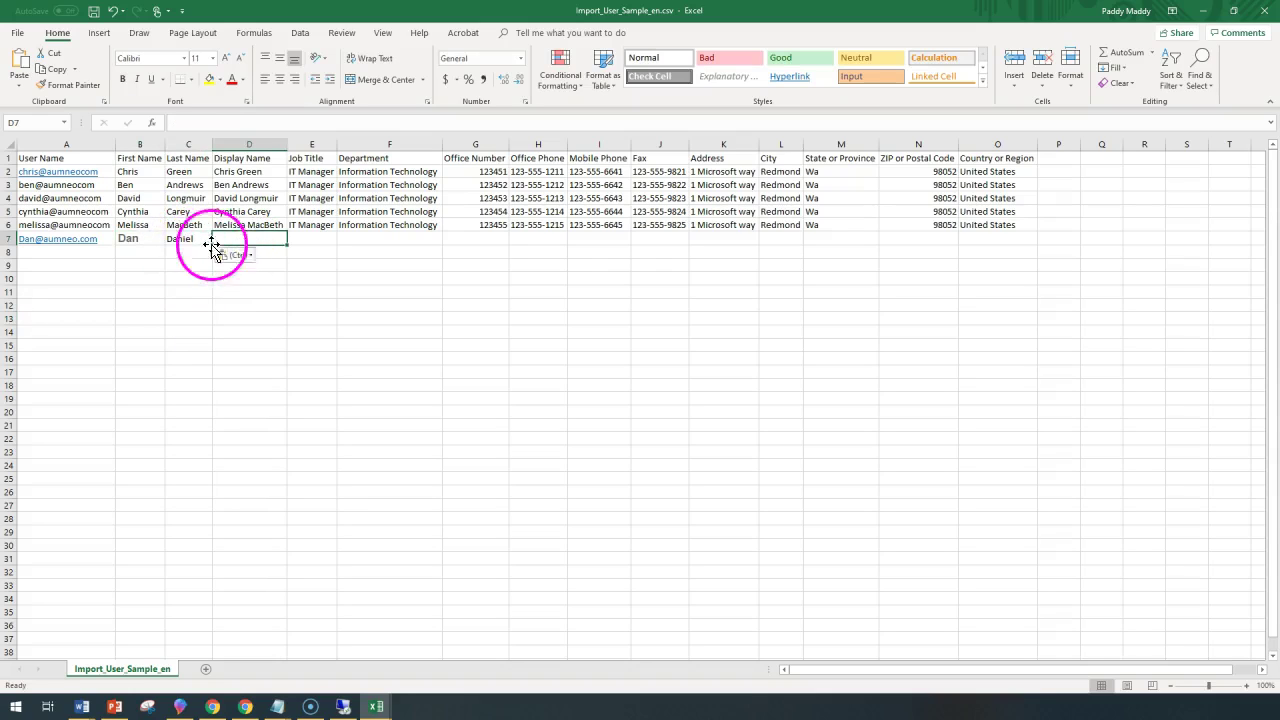
pyautogui.hotkey('ctrl', 'v')
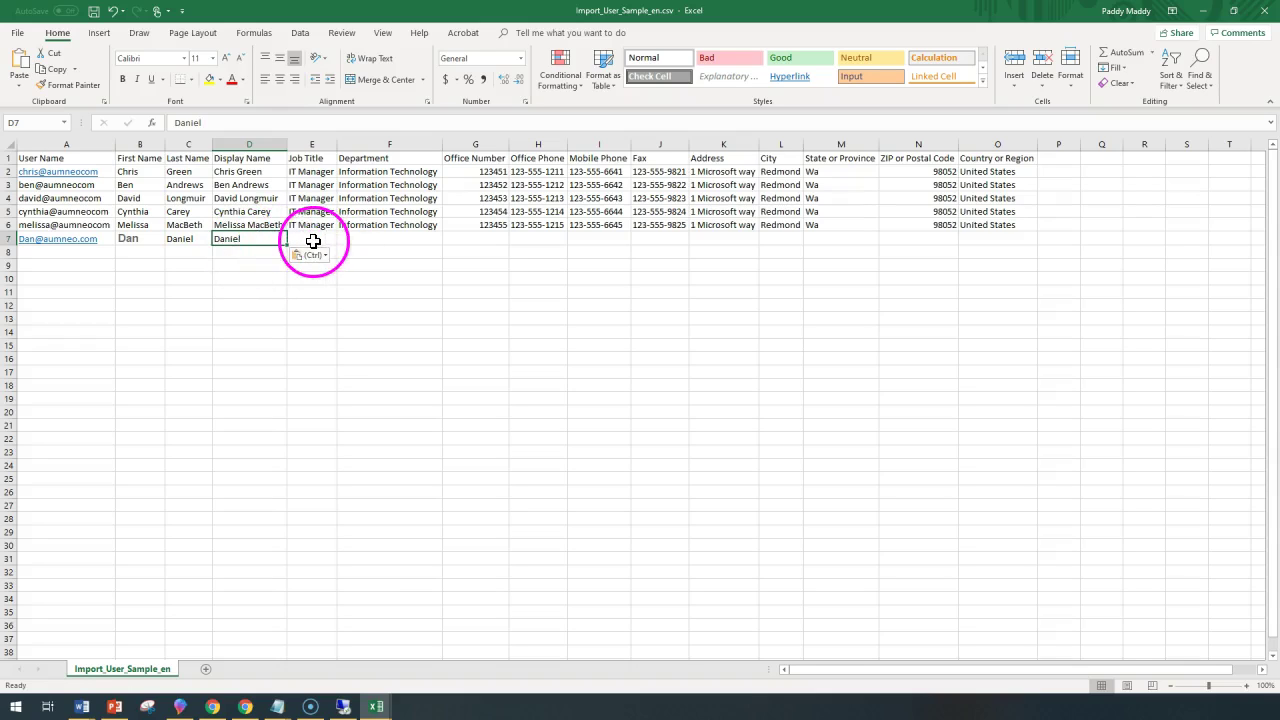
# Enter job title Sales, department Finance and the phone number, then select the contact and address cells.
pyautogui.click(313, 240)
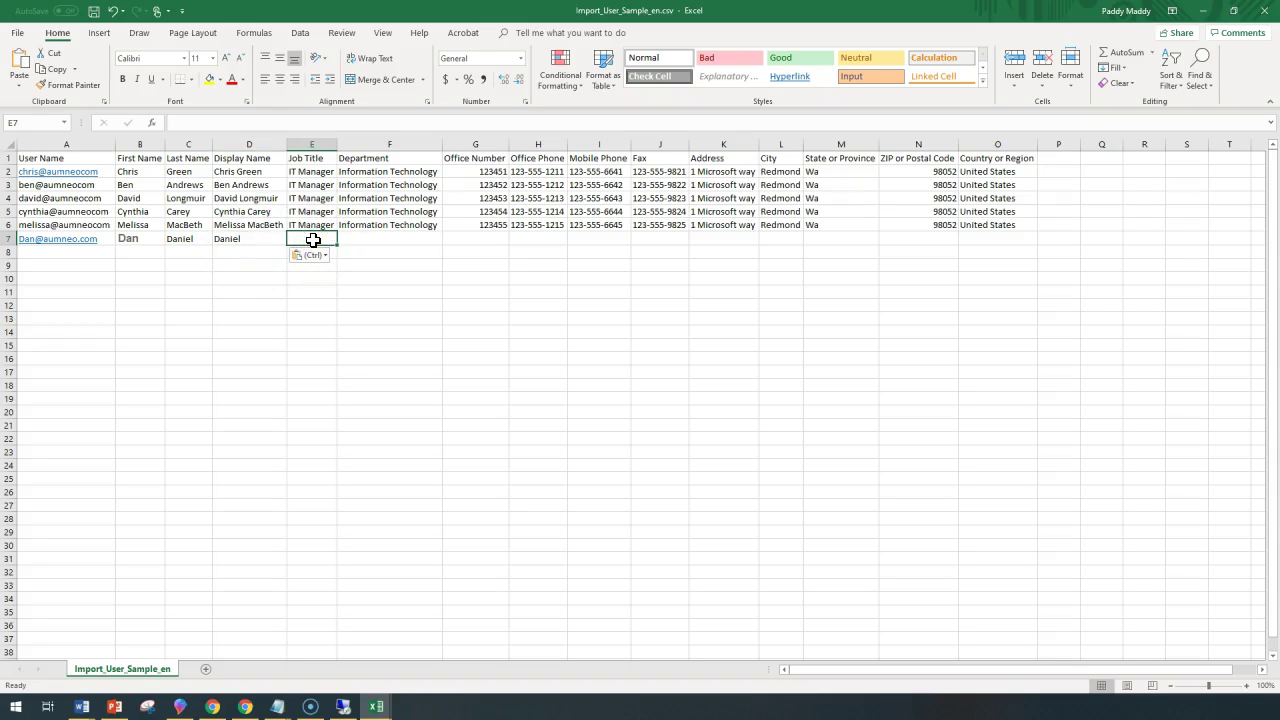
pyautogui.write('Sales')
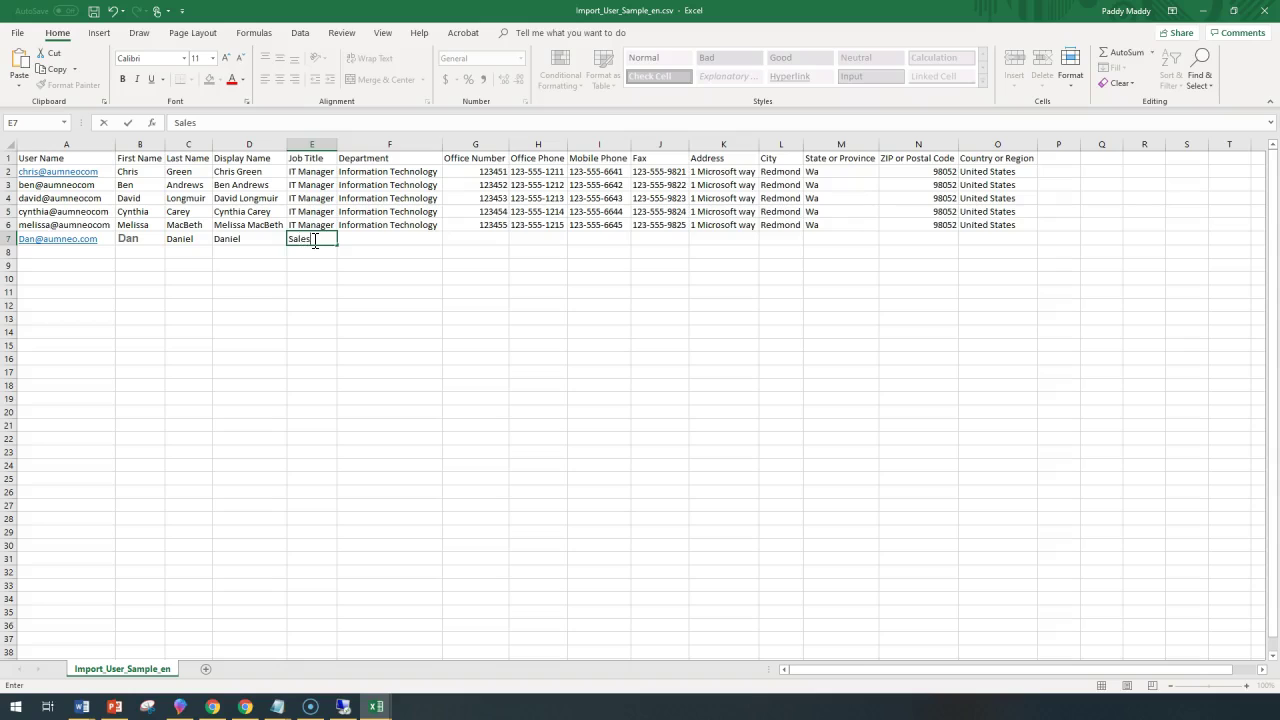
pyautogui.press('Tab')
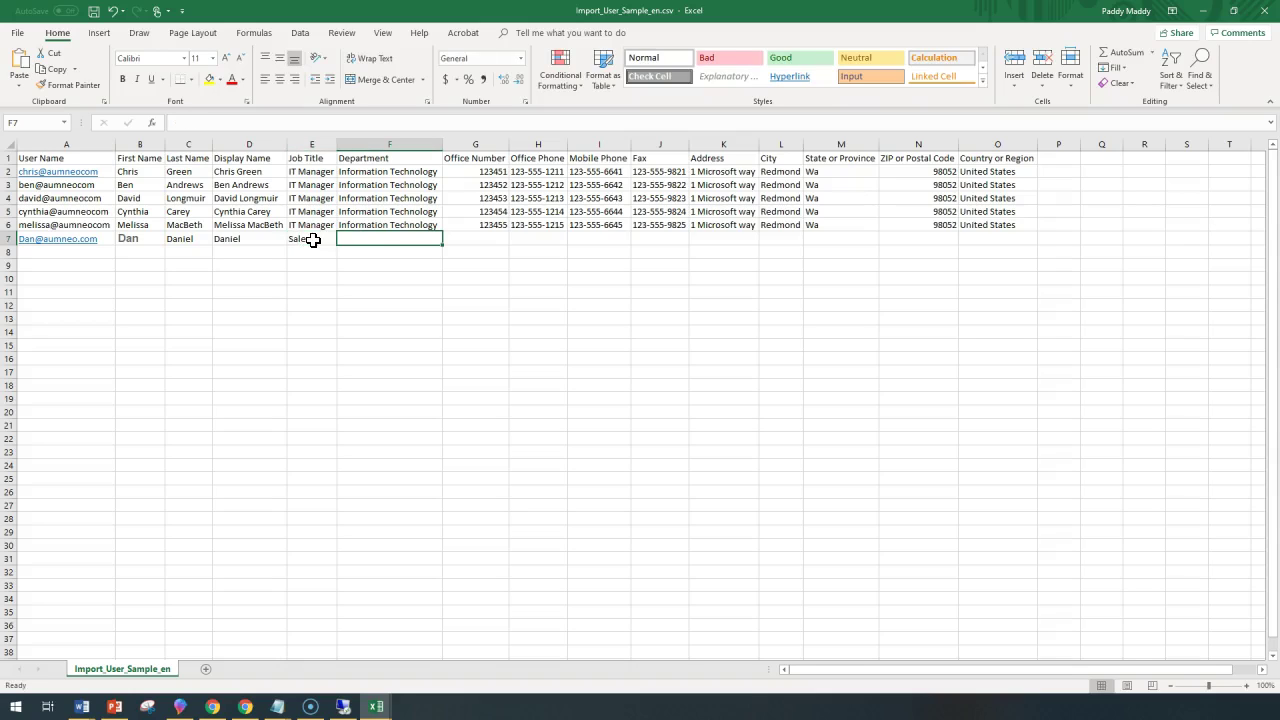
pyautogui.write('Fiaance')
pyautogui.press('Tab')
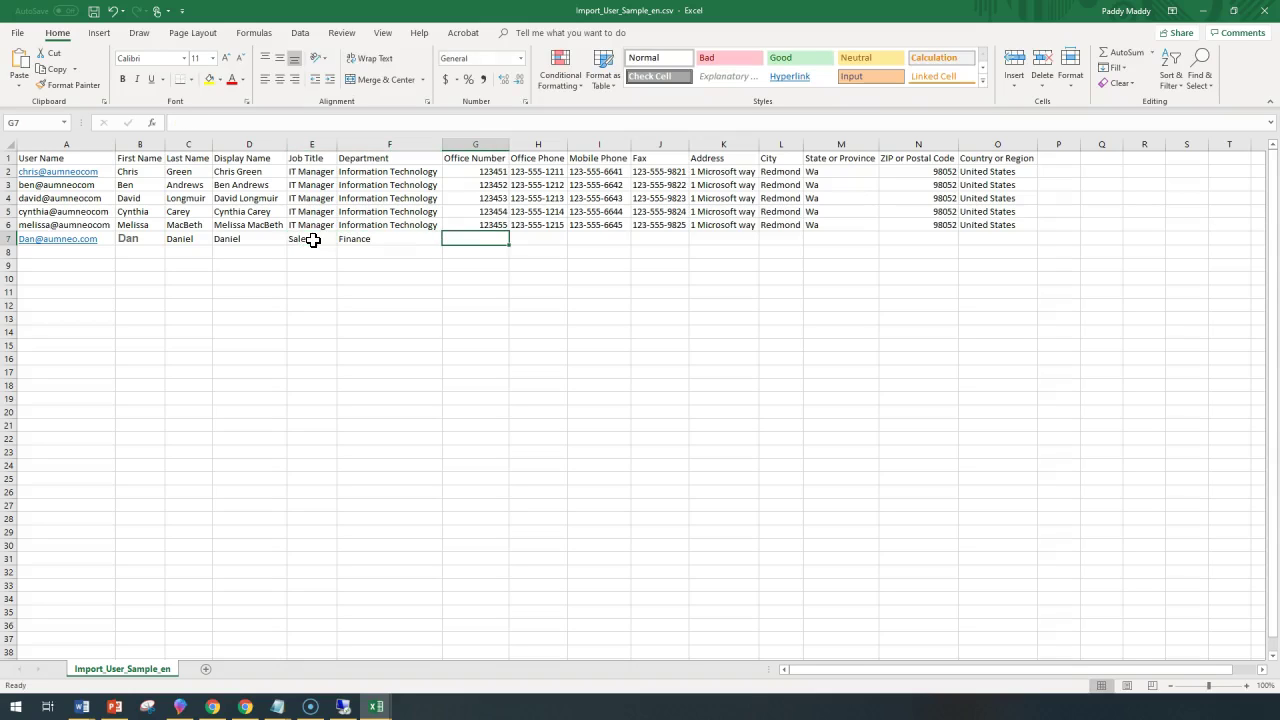
pyautogui.write('9856')
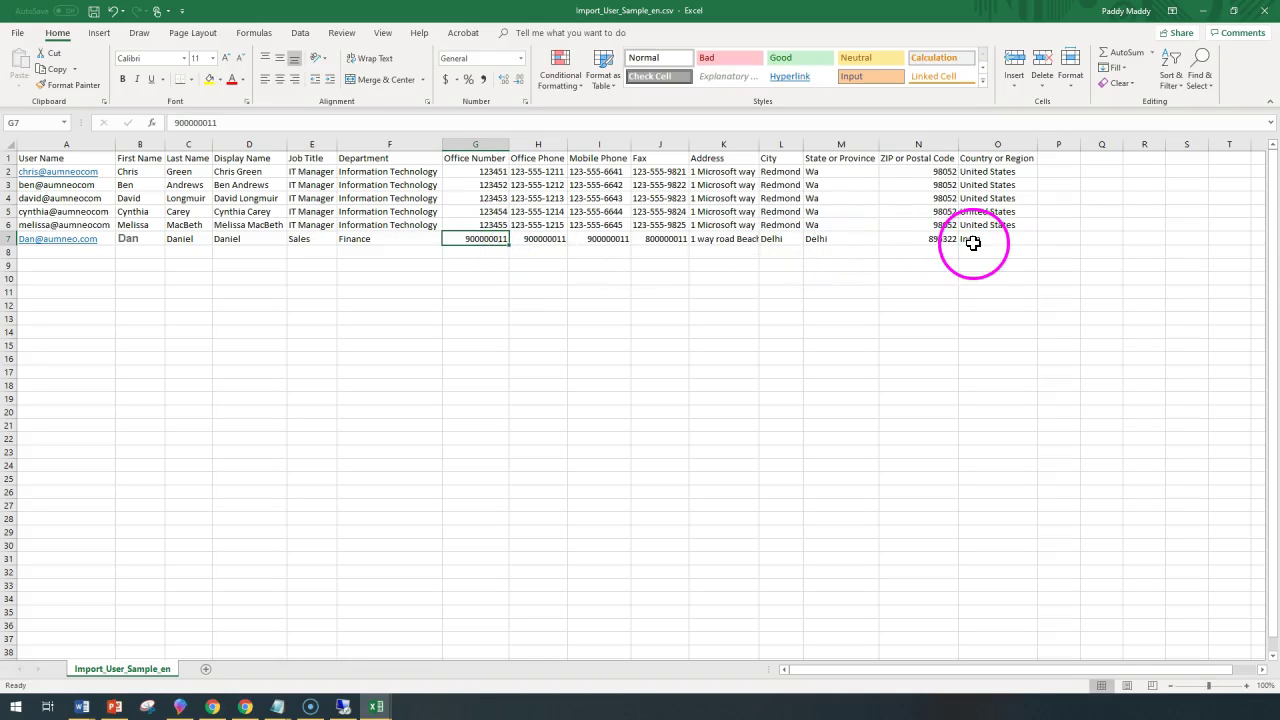
pyautogui.moveTo(971, 243); pyautogui.dragTo(7, 140)
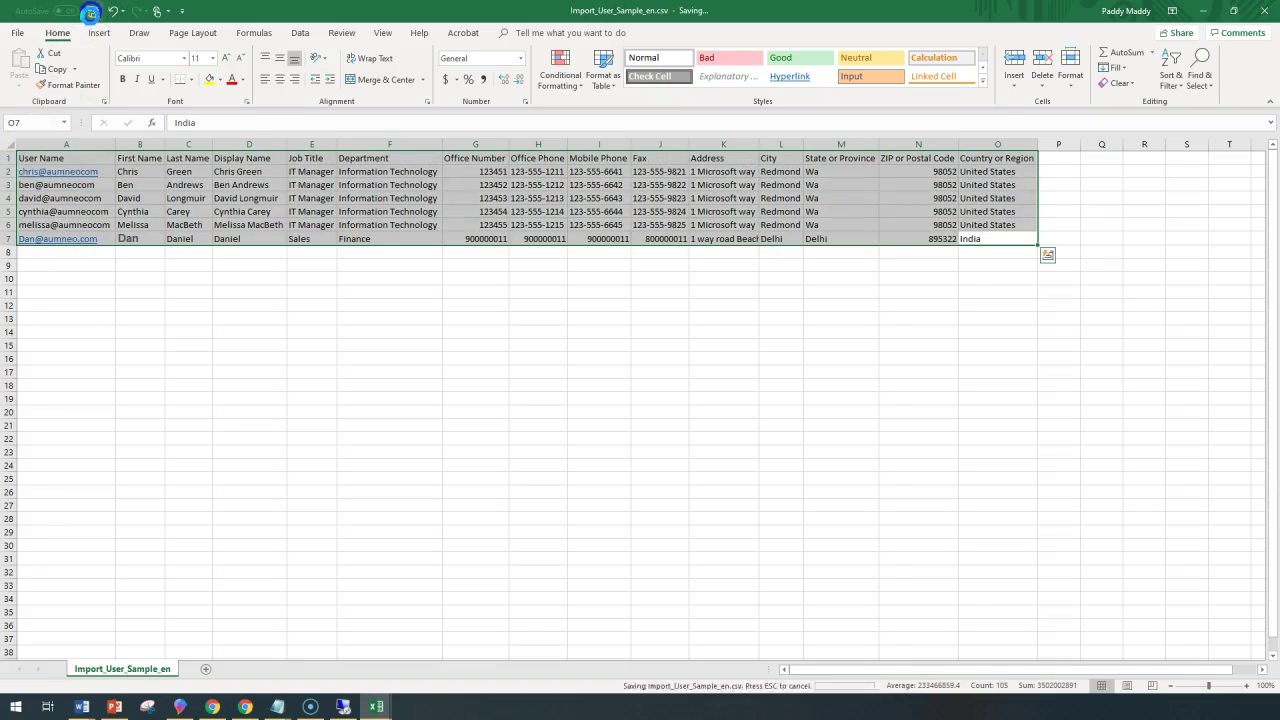
# Close Excel and choose Import_User_Sample_en.csv as the file to upload.
pyautogui.click(1268, 12)
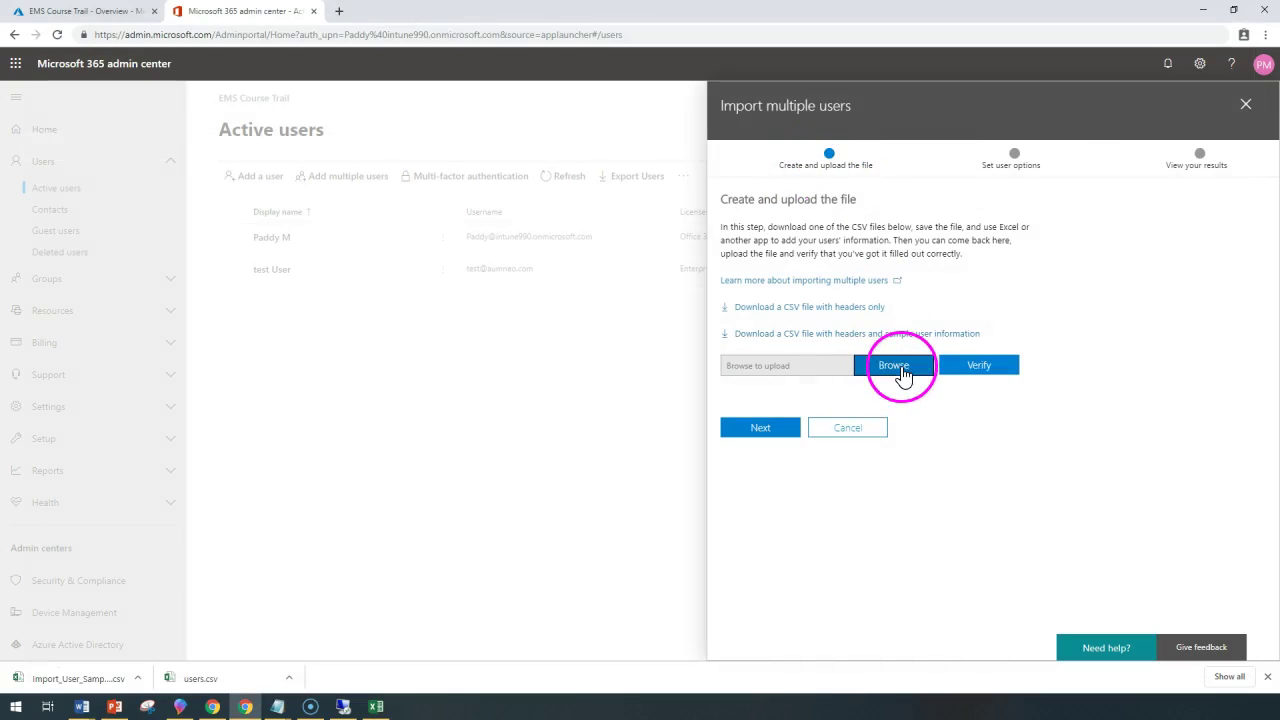
pyautogui.click(898, 368)
pyautogui.click(166, 614)
pyautogui.click(14, 677)
pyautogui.click(812, 400)
pyautogui.moveTo(823, 369); pyautogui.dragTo(662, 373)
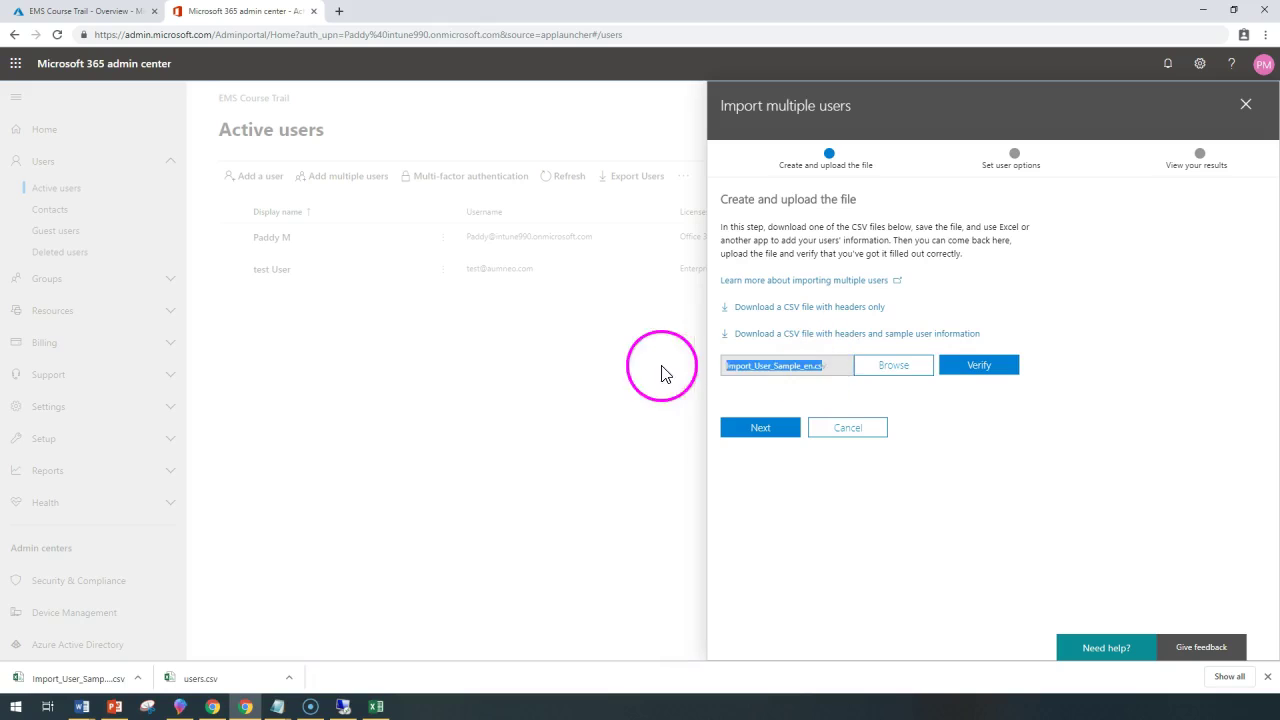
# Verify the file, note the problems warning, and download and open the error log text.txt.
pyautogui.click(975, 368)
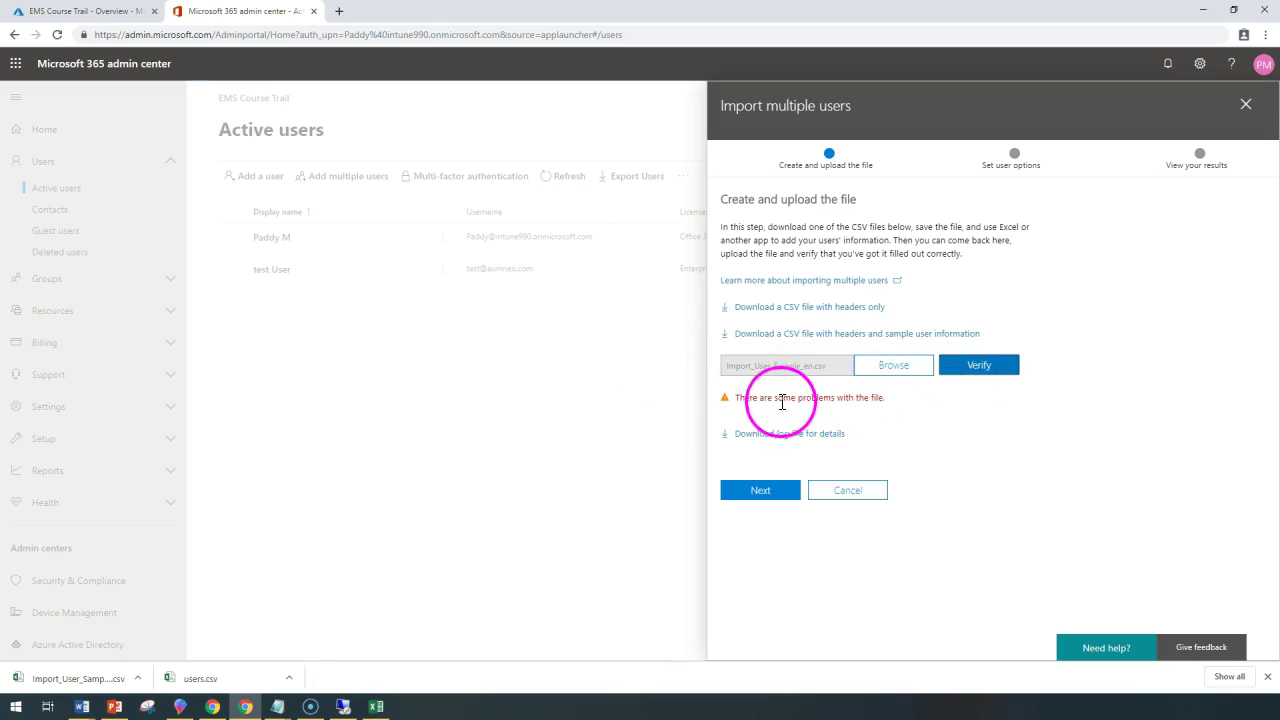
pyautogui.moveTo(764, 398); pyautogui.dragTo(884, 397)
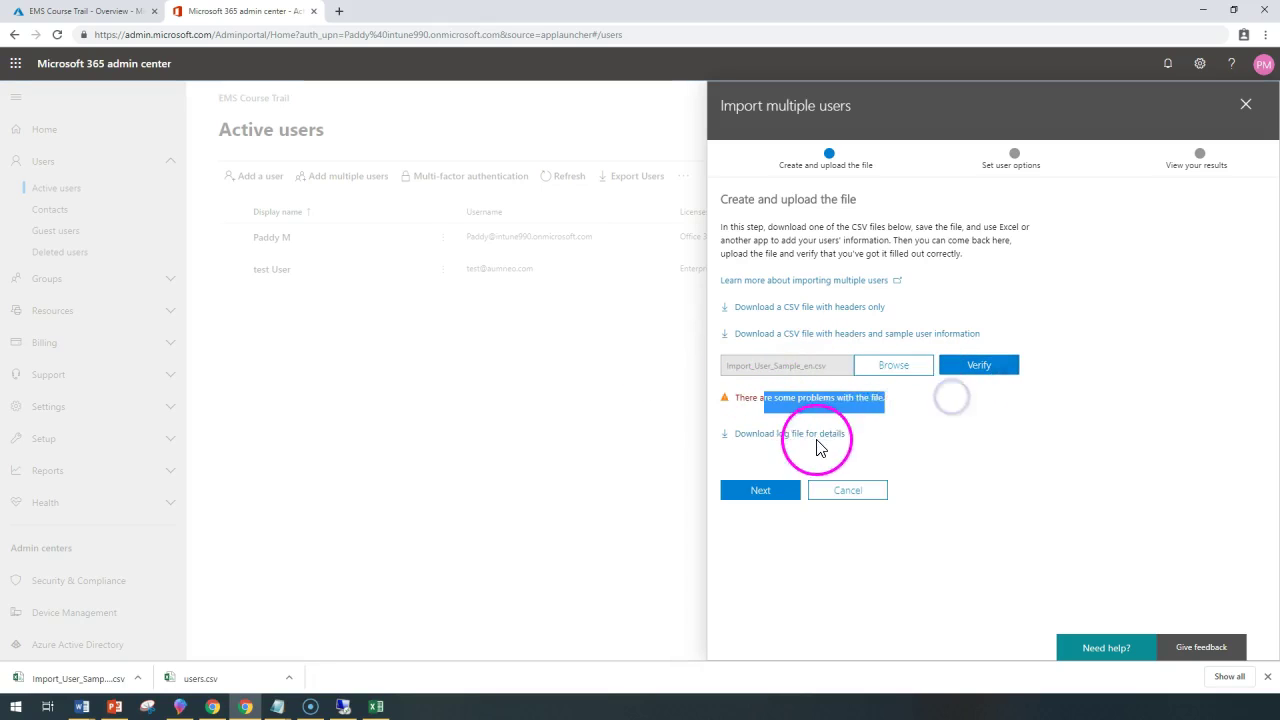
pyautogui.click(812, 434)
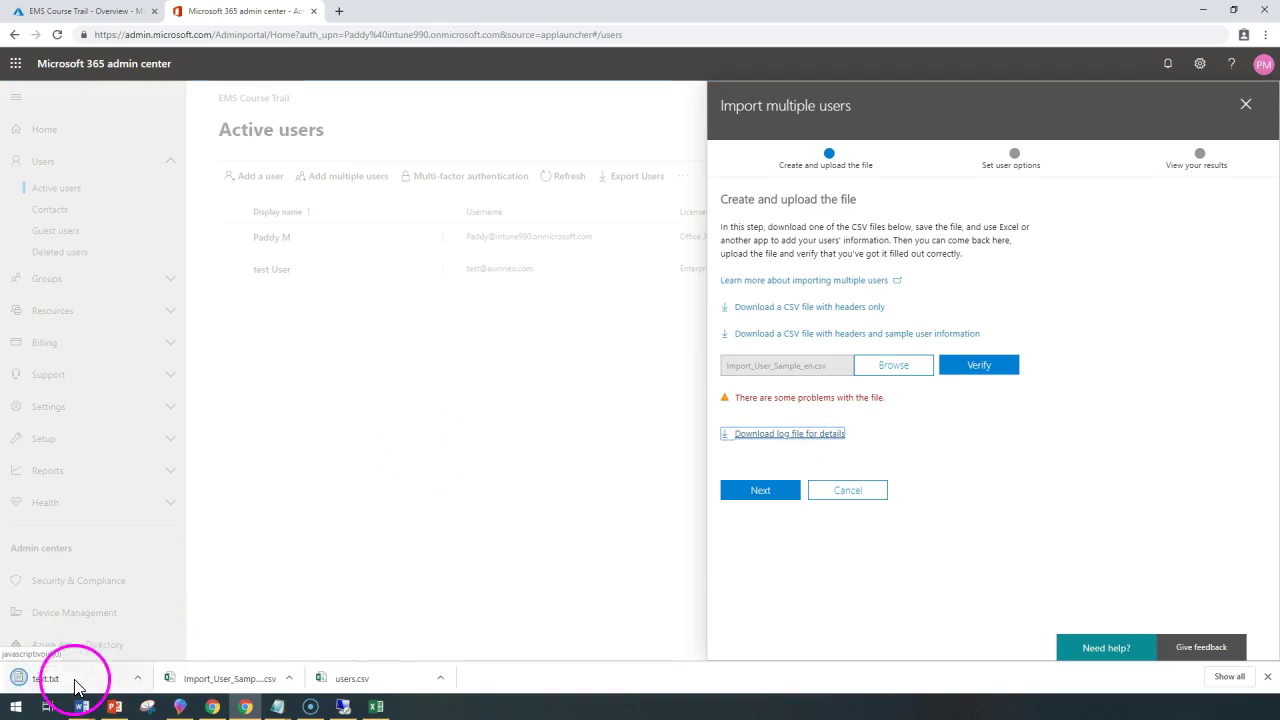
pyautogui.click(72, 678)
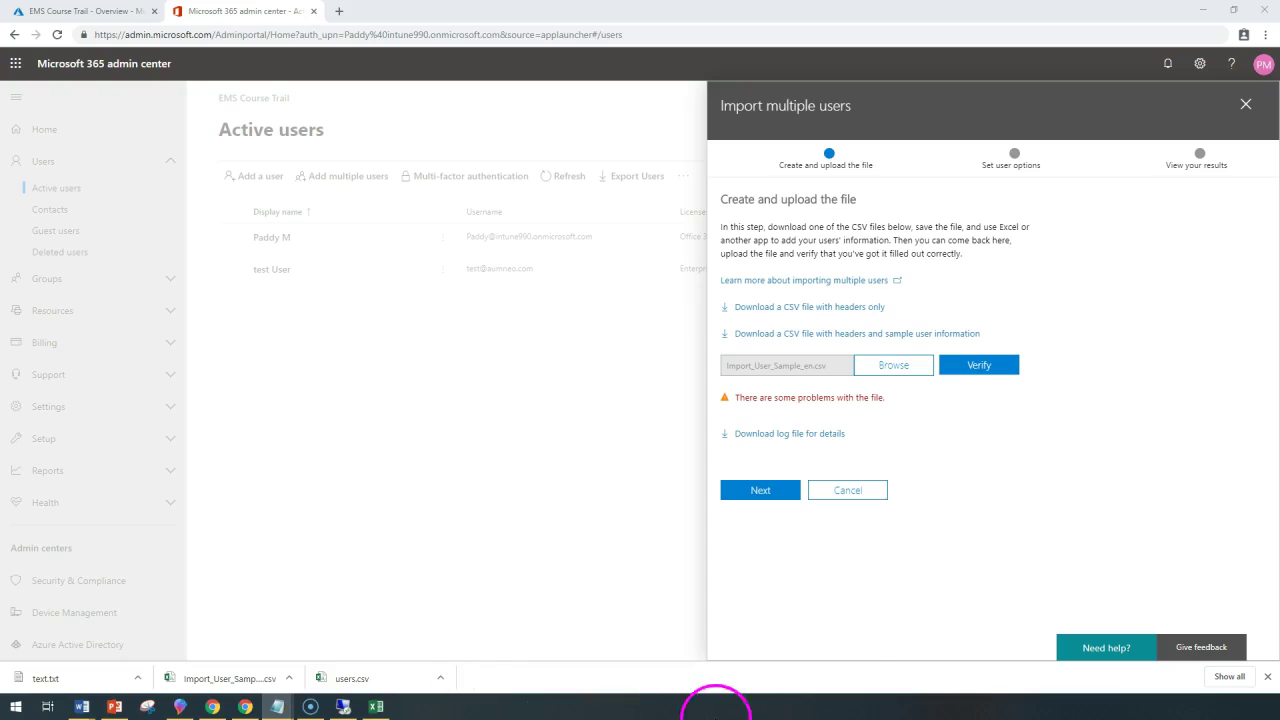
# Open text.txt in Notepad, maximize it, and highlight the 'Invalid domain or name used in username' error.
pyautogui.click(25, 678)
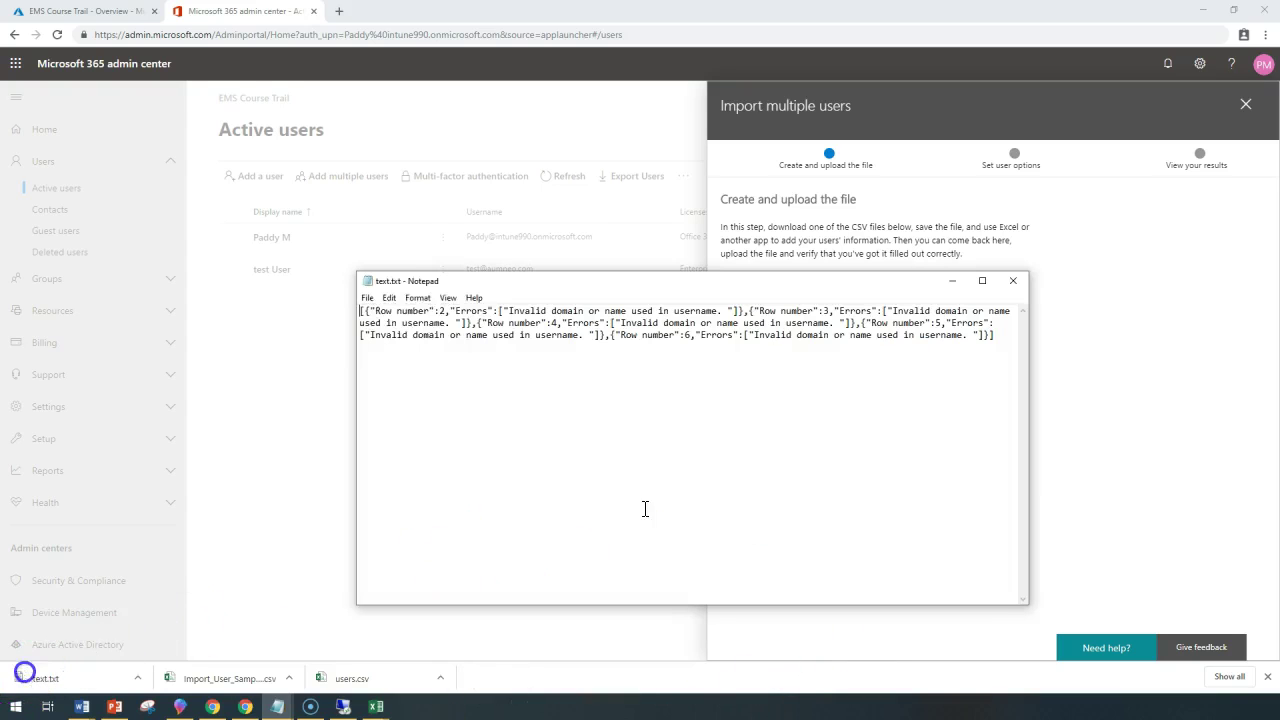
pyautogui.doubleClick(465, 280)
pyautogui.moveTo(147, 35); pyautogui.dragTo(287, 47)
# Switch back to Import_User_Sample_en.csv in Excel and check the correctly formatted user name in A7.
pyautogui.moveTo(376, 706)
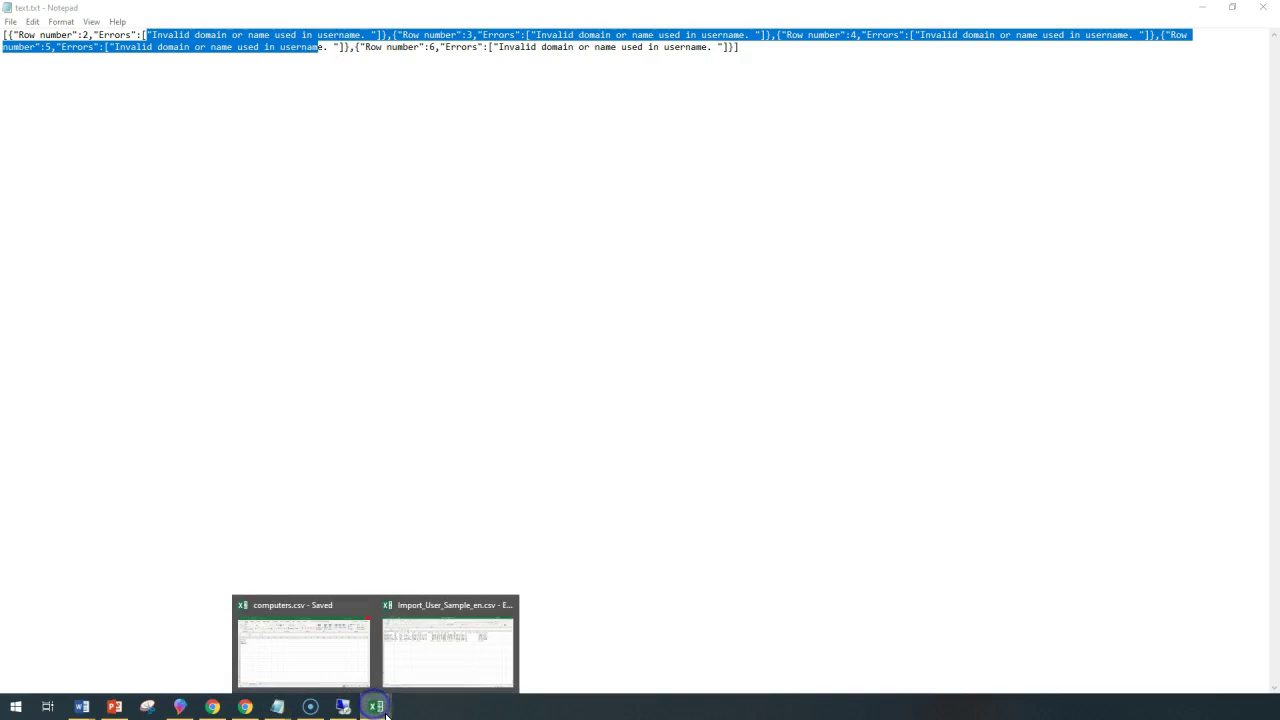
pyautogui.click(467, 667)
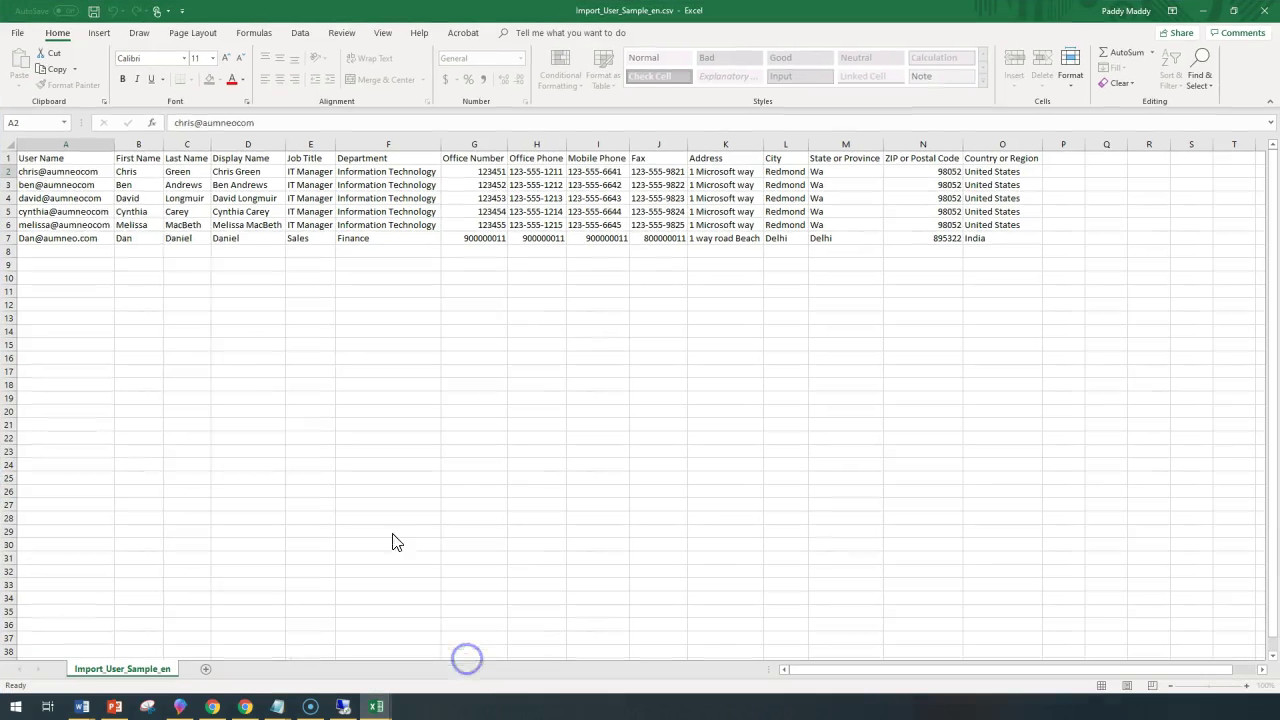
pyautogui.click(259, 457)
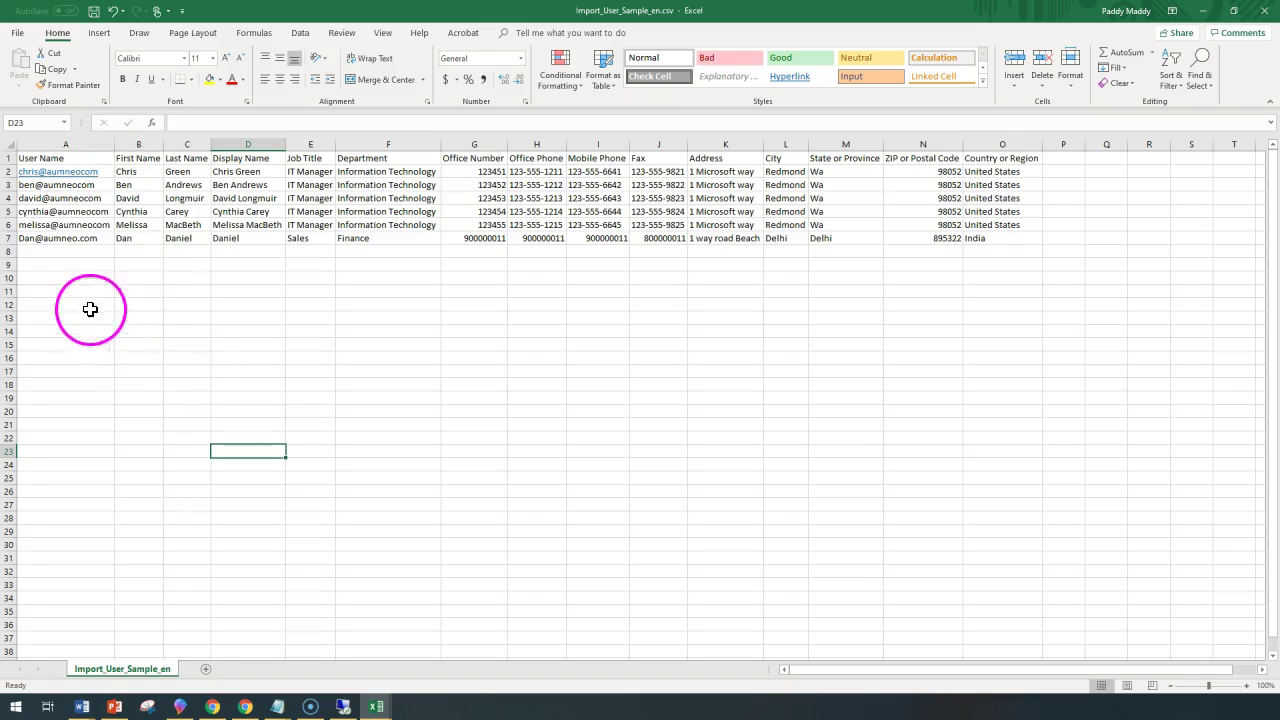
pyautogui.click(78, 242)
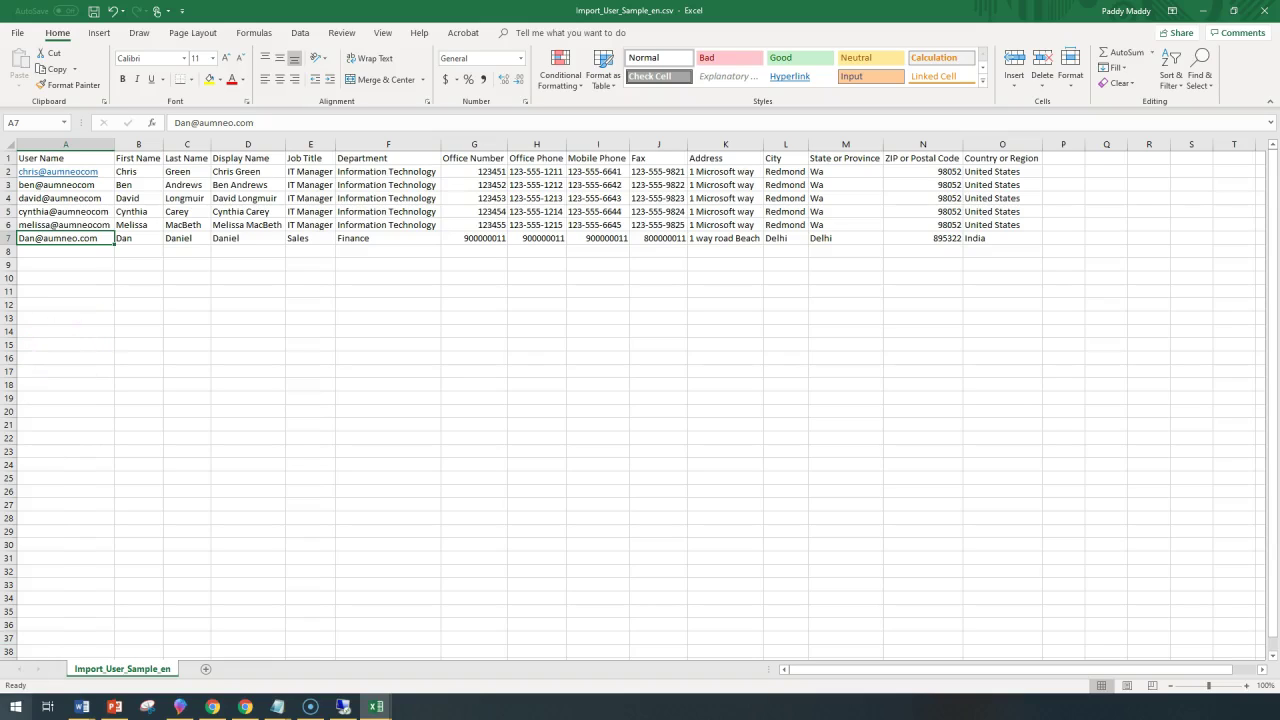
pyautogui.hotkey('ctrl', 'h')
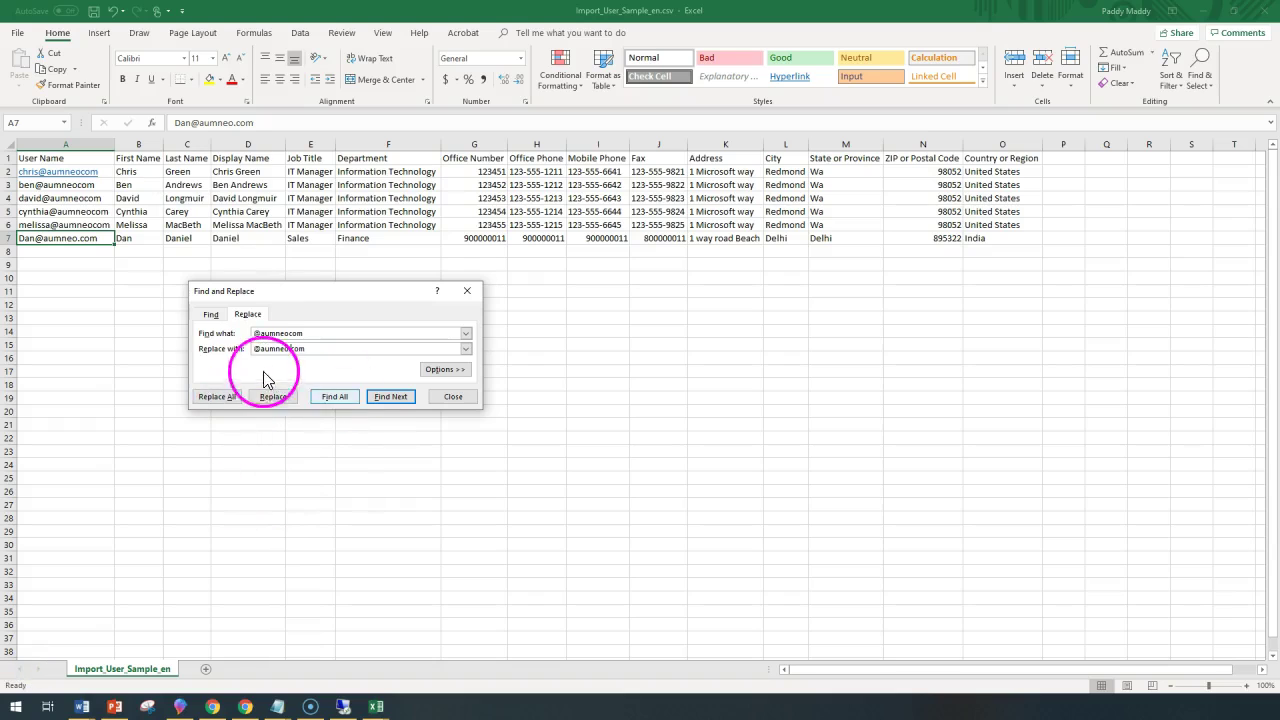
pyautogui.click(216, 397)
pyautogui.click(645, 390)
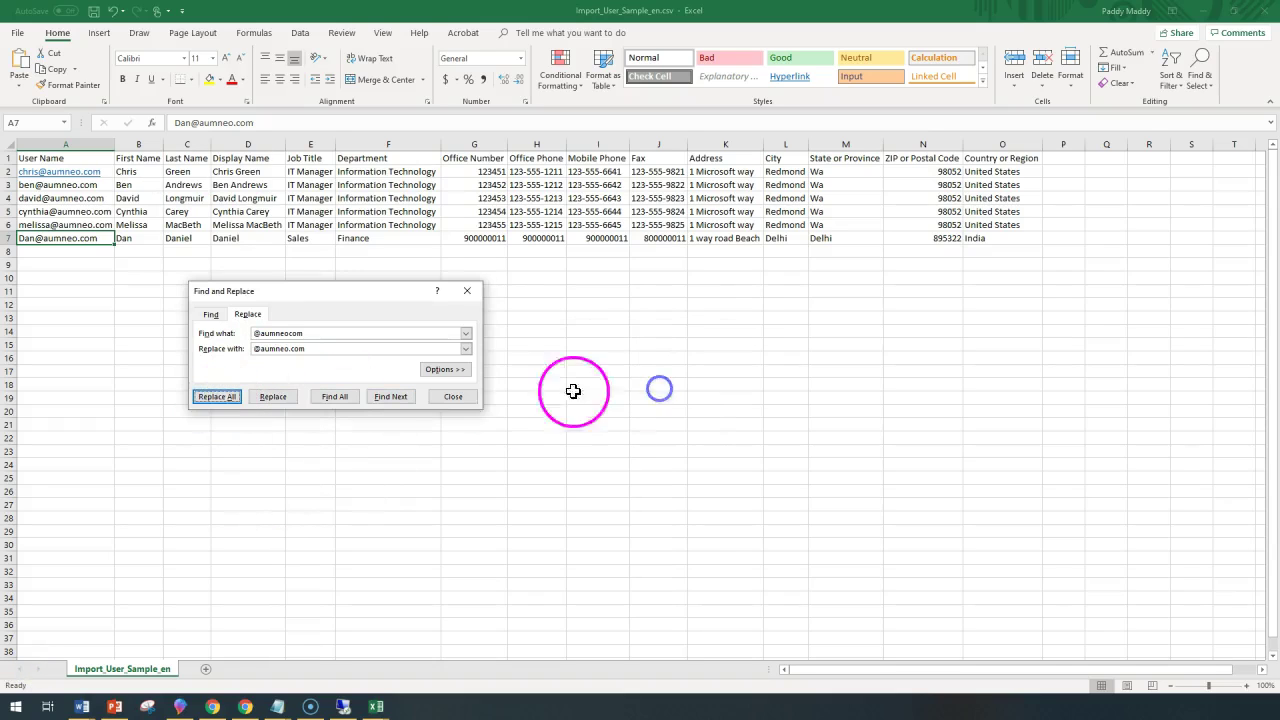
pyautogui.click(452, 397)
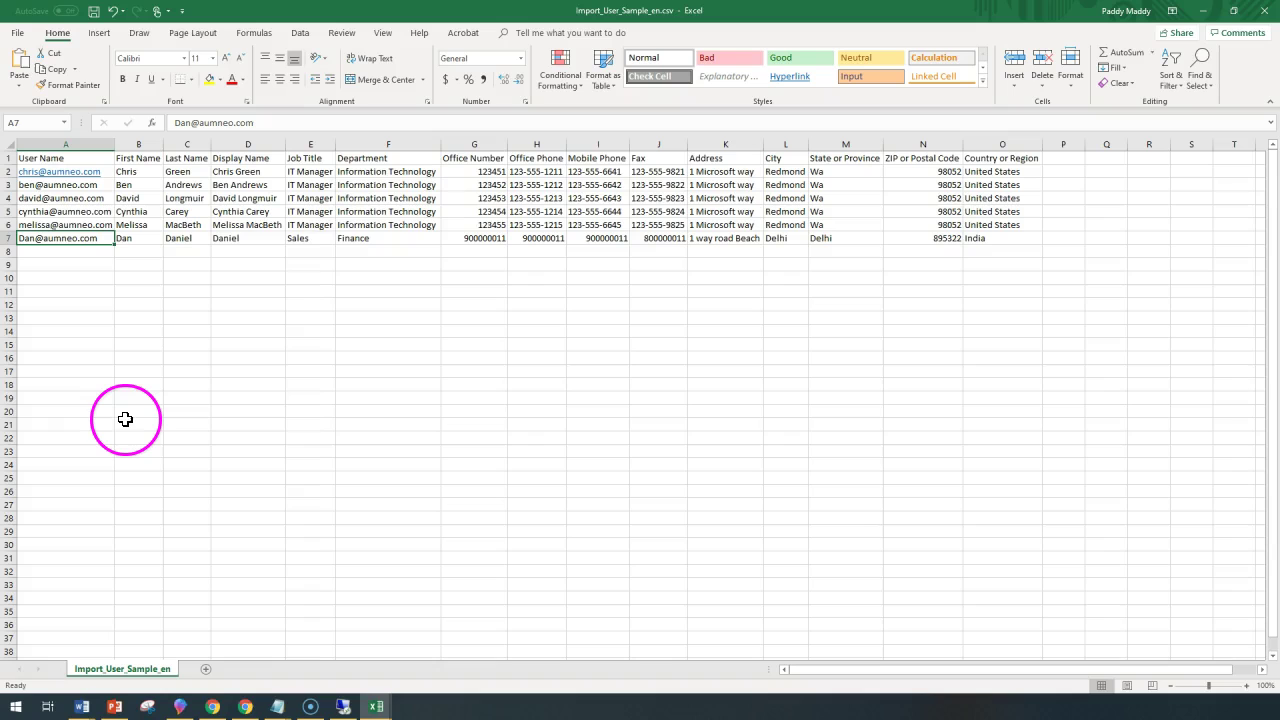
# Close Excel and Notepad, re-upload and verify the corrected CSV, then collapse Product licenses.
pyautogui.click(1266, 12)
pyautogui.click(1266, 9)
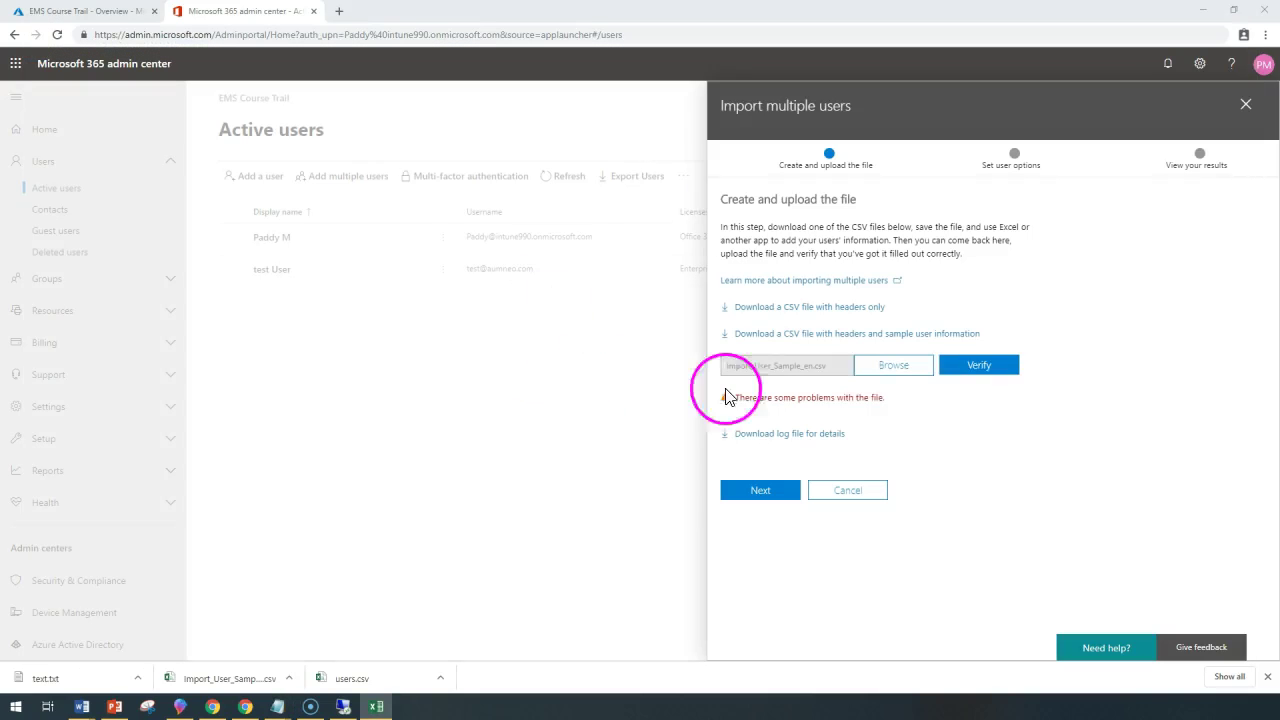
pyautogui.click(894, 366)
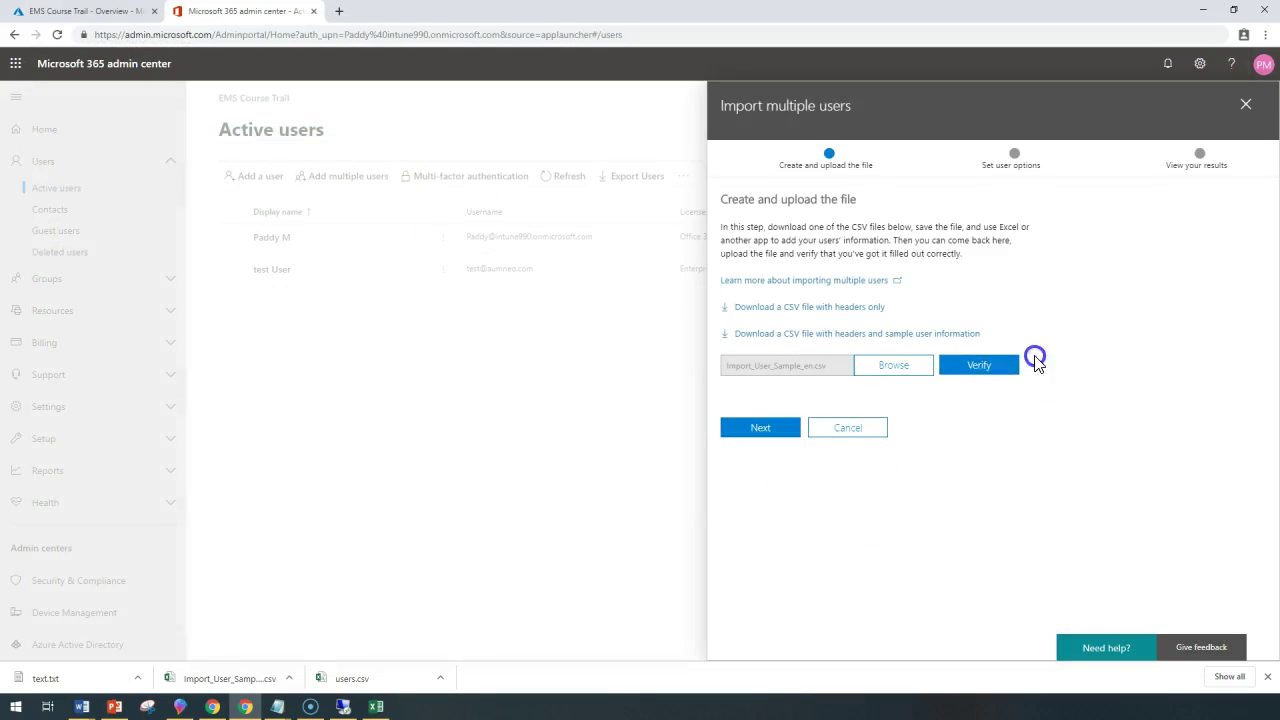
pyautogui.click(985, 366)
pyautogui.moveTo(860, 397); pyautogui.dragTo(917, 400)
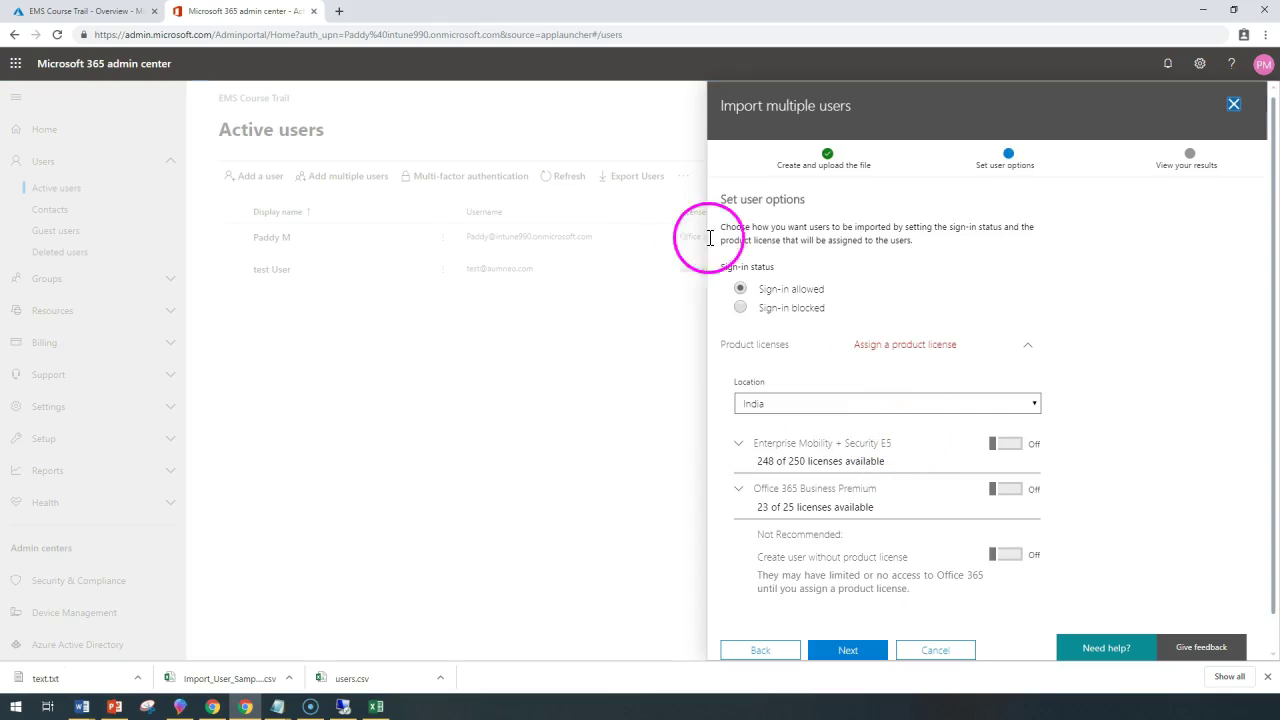
pyautogui.scroll(-1, 978, 385)
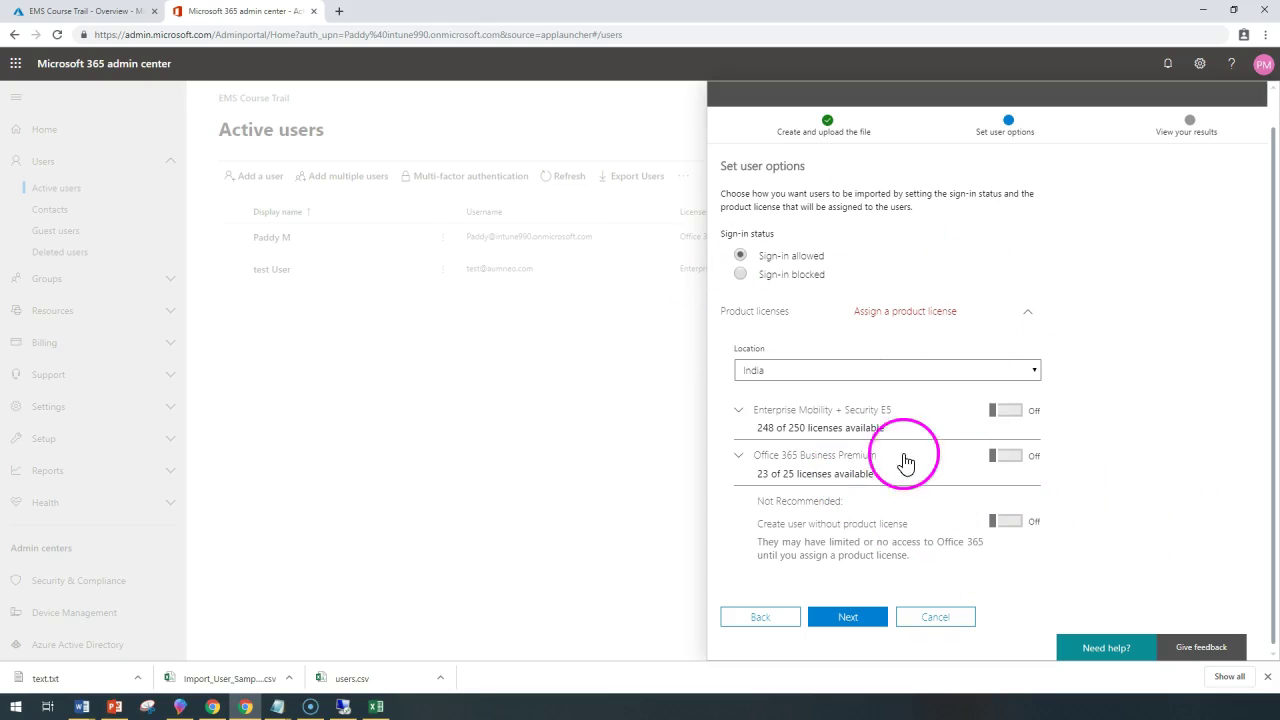
pyautogui.click(994, 315)
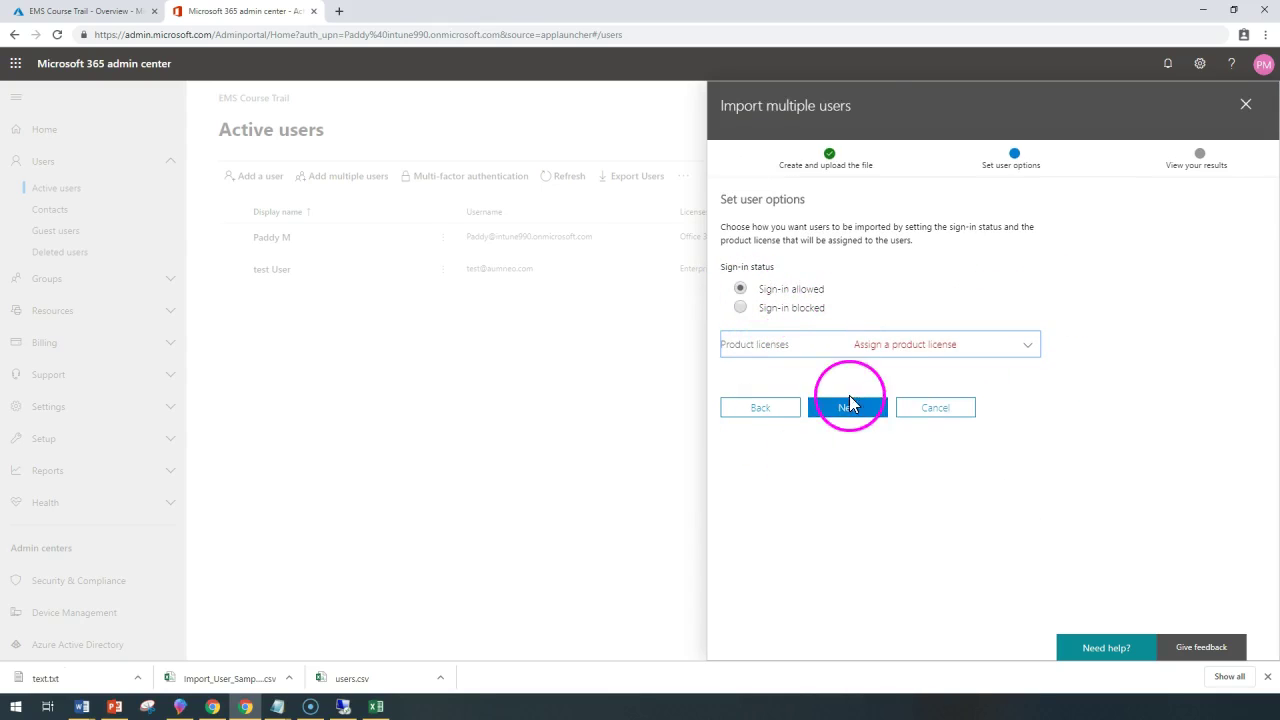
# Expand Product licenses and switch on 'Create user without product license', then continue.
pyautogui.click(986, 343)
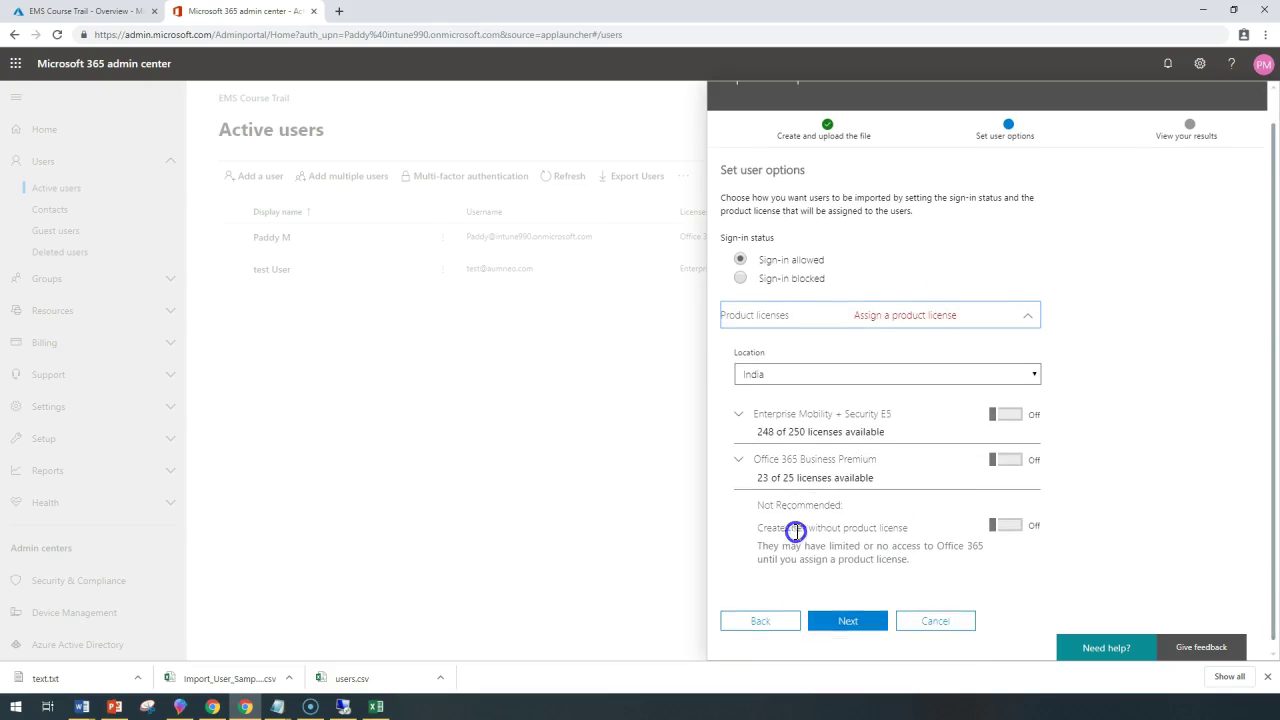
pyautogui.scroll(-1, 820, 569)
pyautogui.click(847, 618)
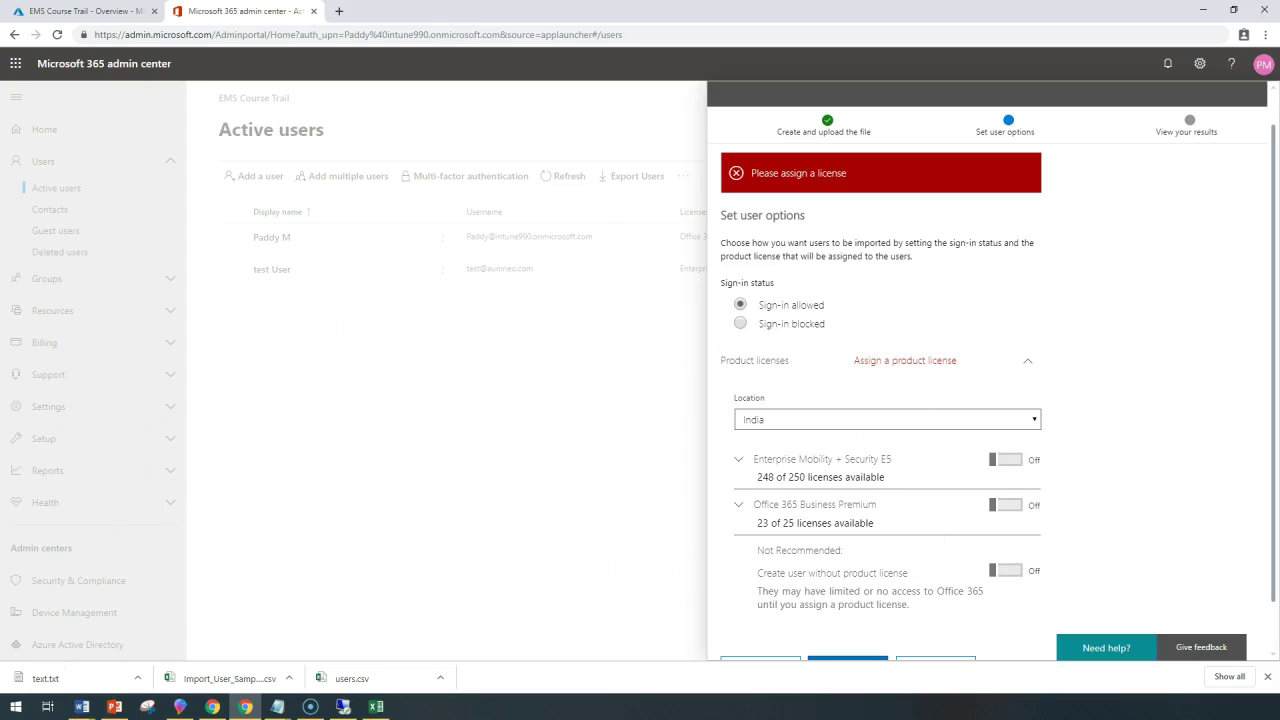
pyautogui.scroll(-1, 674, 523)
pyautogui.click(1002, 522)
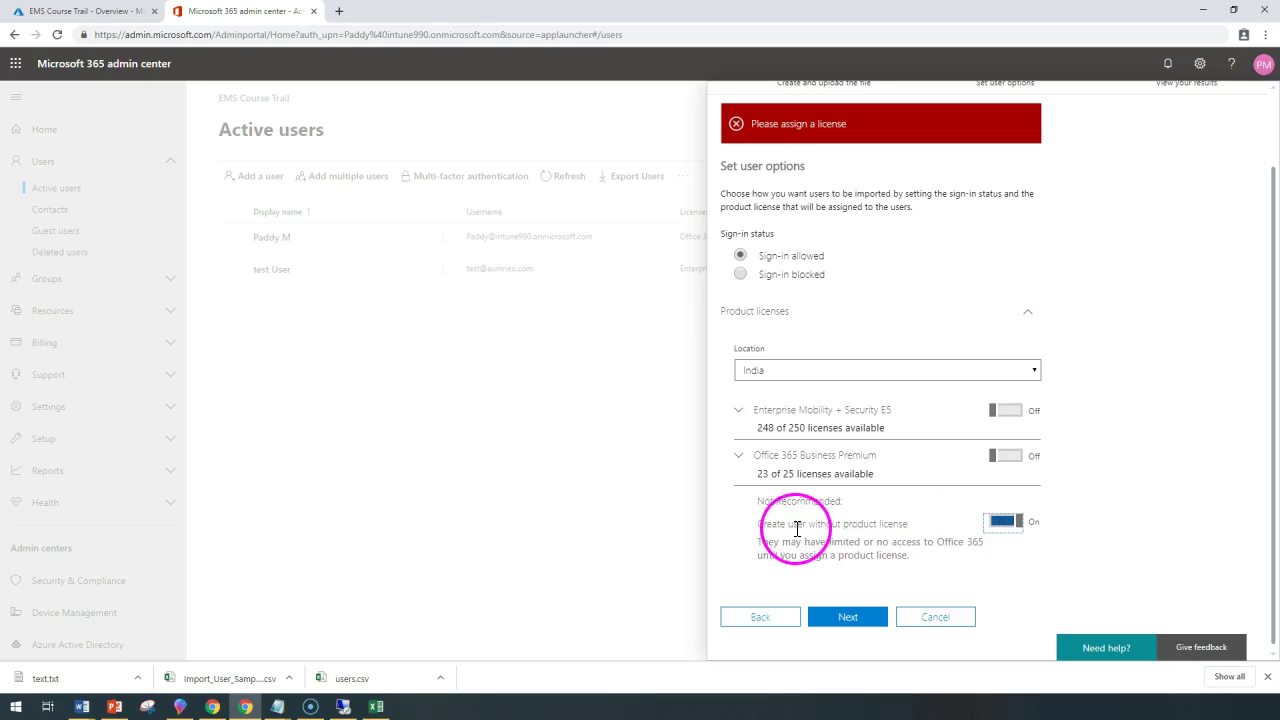
pyautogui.moveTo(790, 523); pyautogui.dragTo(906, 523)
pyautogui.click(866, 627)
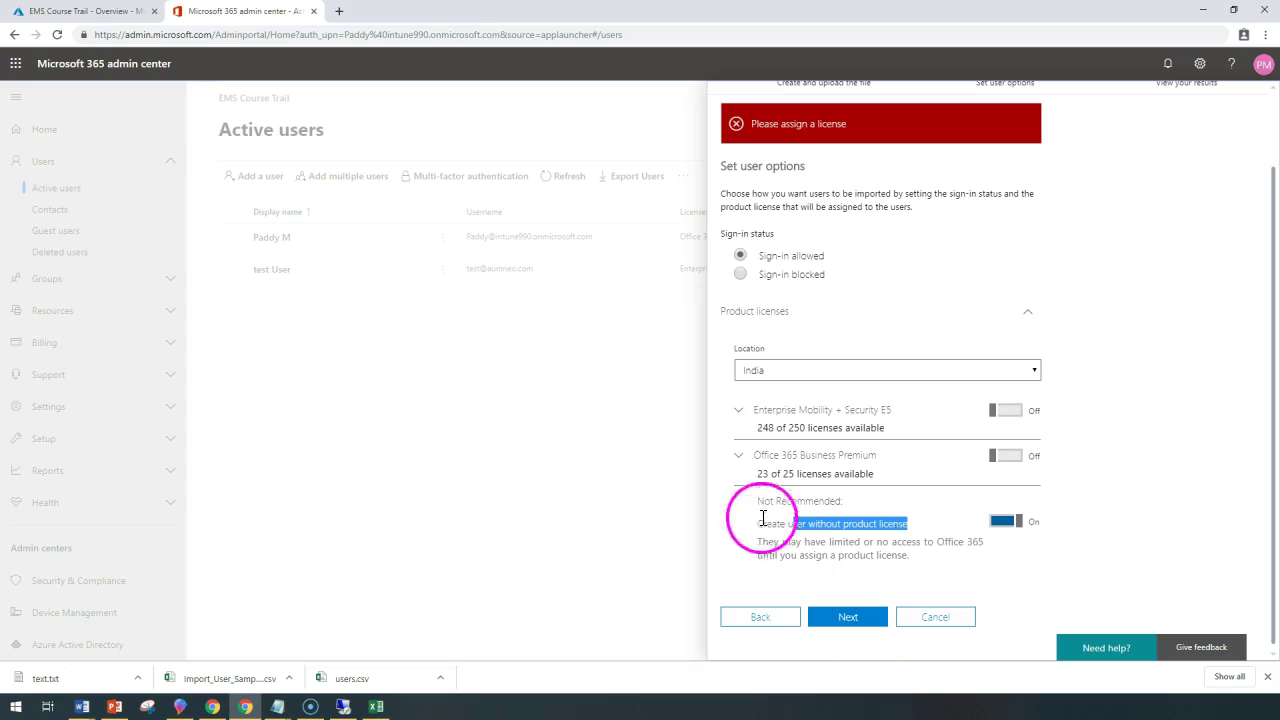
# Review the Office 365 Business Premium services, then run the import creating six unlicensed users.
pyautogui.click(745, 456)
pyautogui.scroll(-2, 823, 531)
pyautogui.scroll(-3, 829, 526)
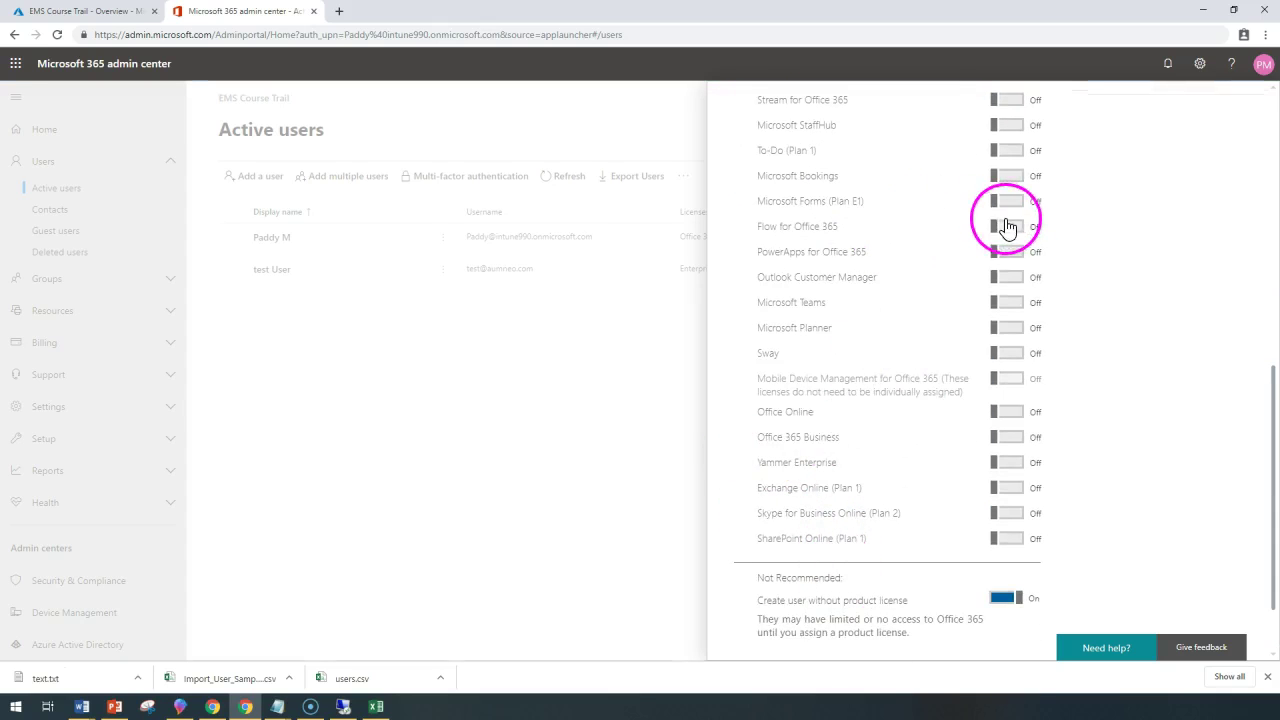
pyautogui.scroll(2, 838, 487)
pyautogui.scroll(2, 838, 487)
pyautogui.click(746, 340)
pyautogui.click(848, 617)
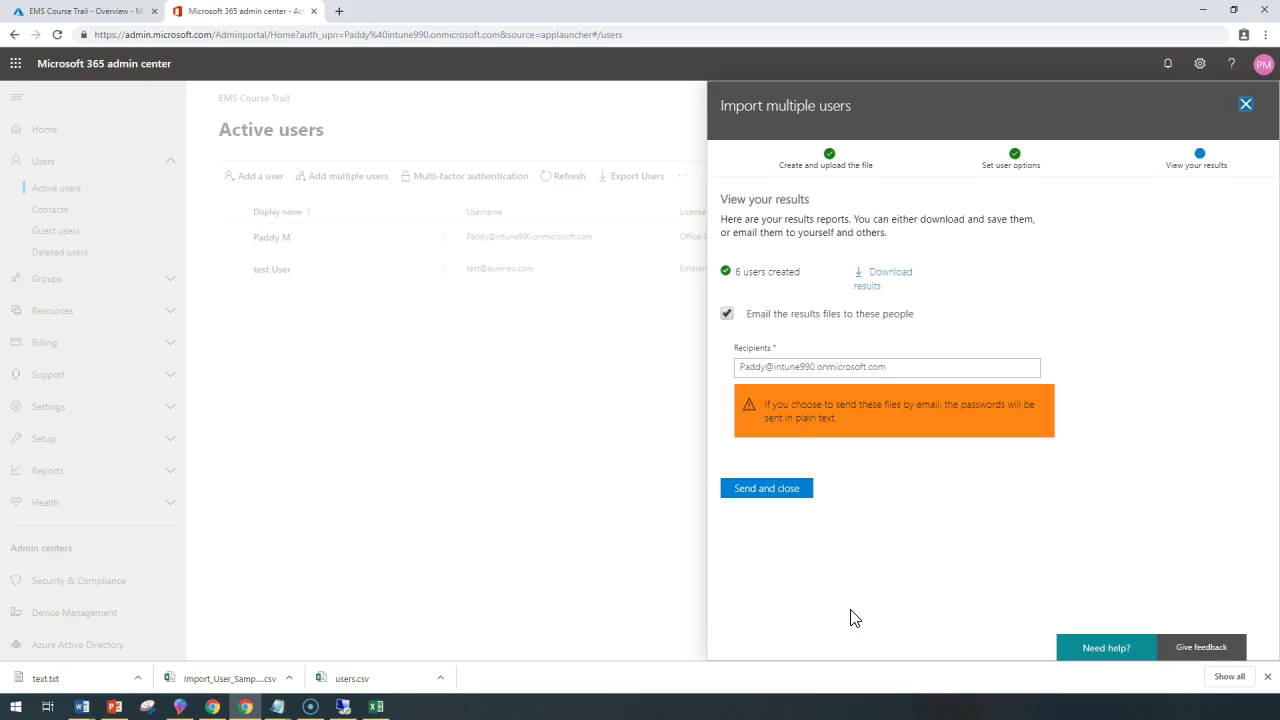
# Save the import results as download (3).csv and go to the Active users list to view the new users.
pyautogui.click(880, 280)
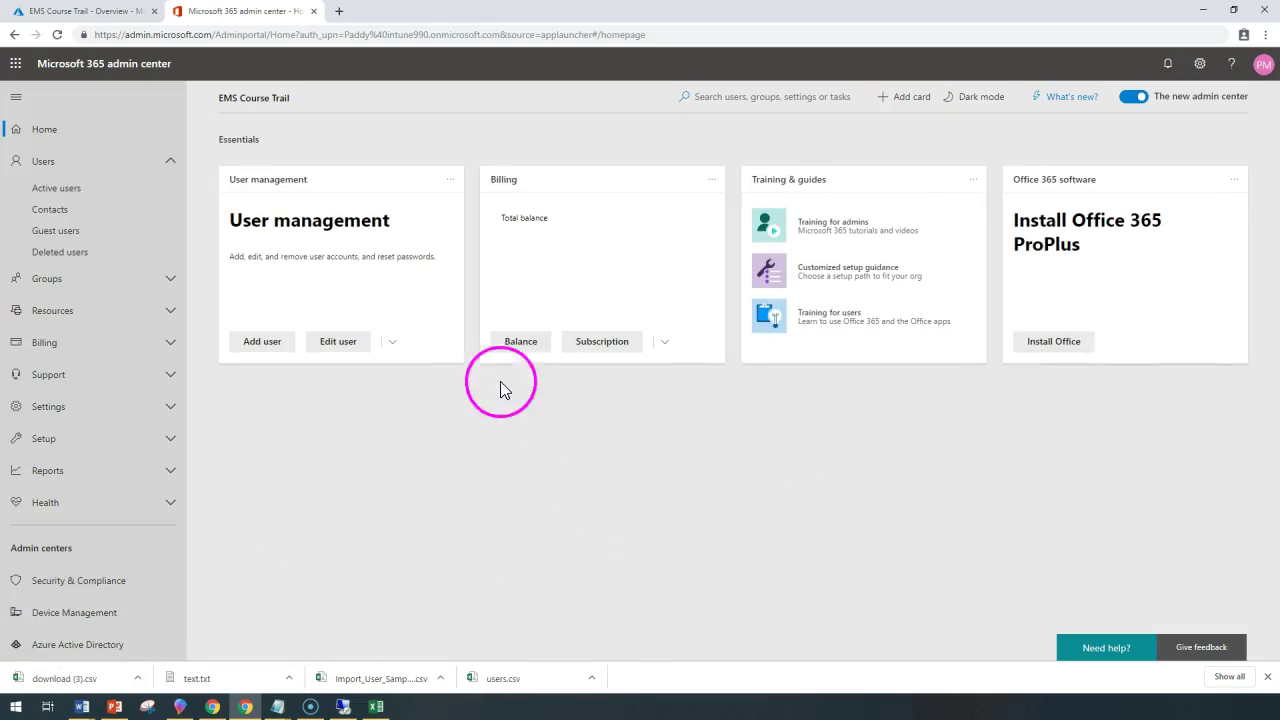
pyautogui.click(75, 190)
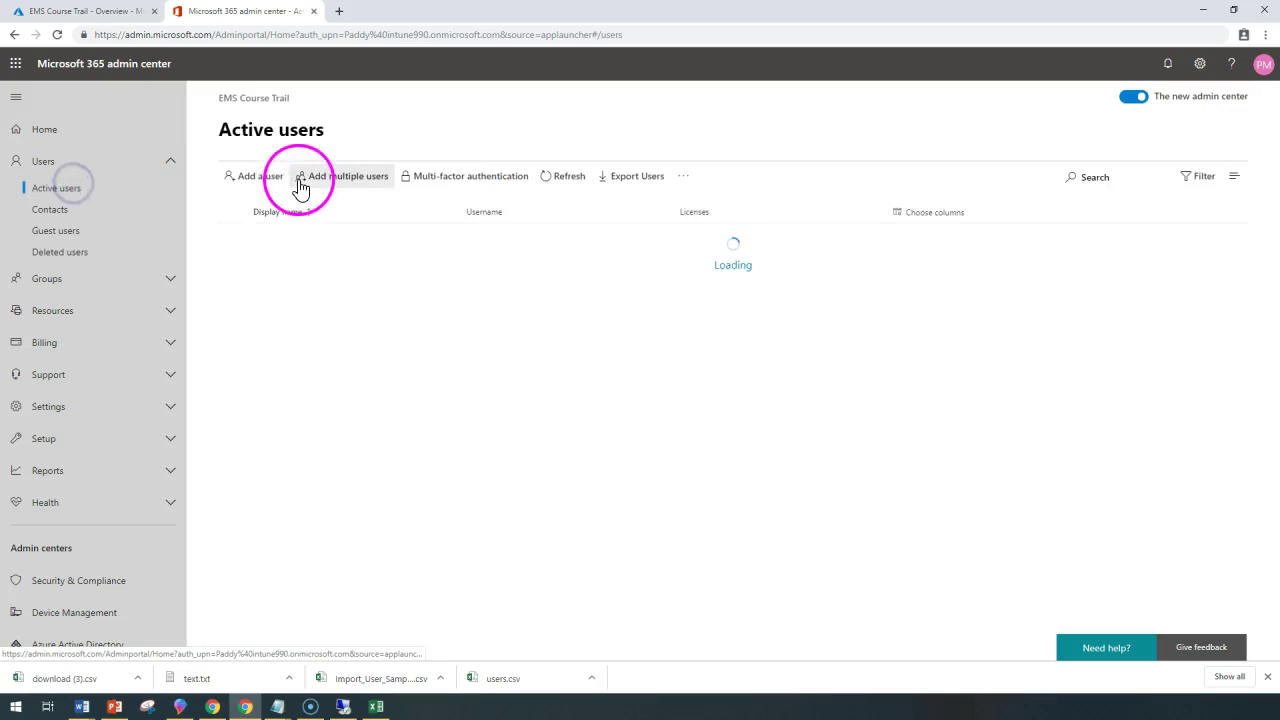